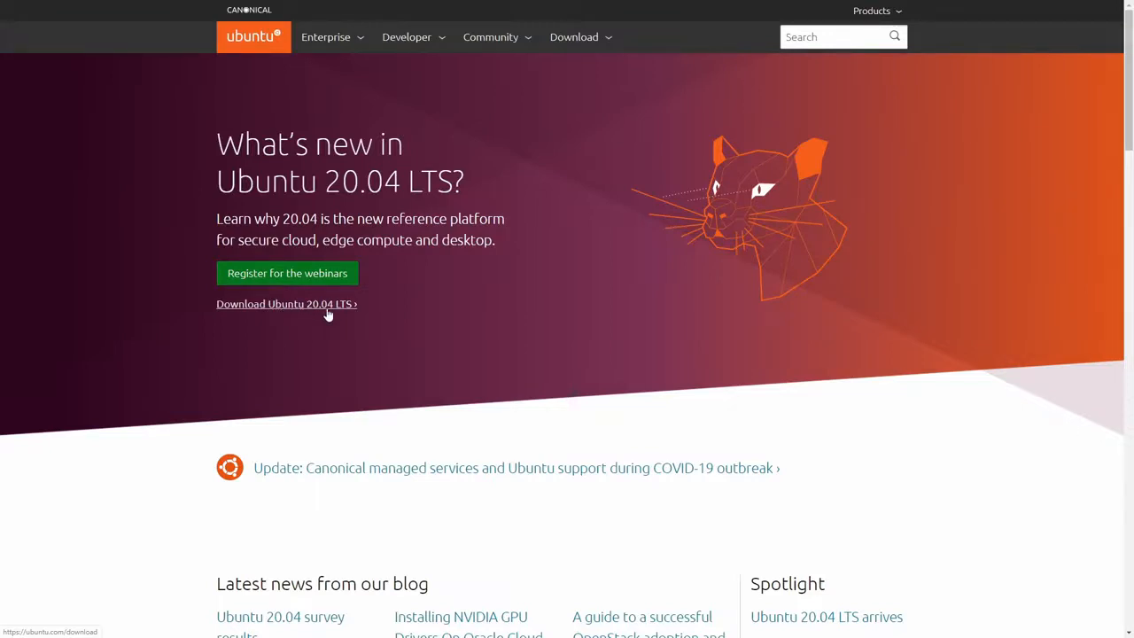
Step: Start downloading the Ubuntu Desktop 20.04 LTS image from ubuntu.com's Download menu
left_click(585, 41)
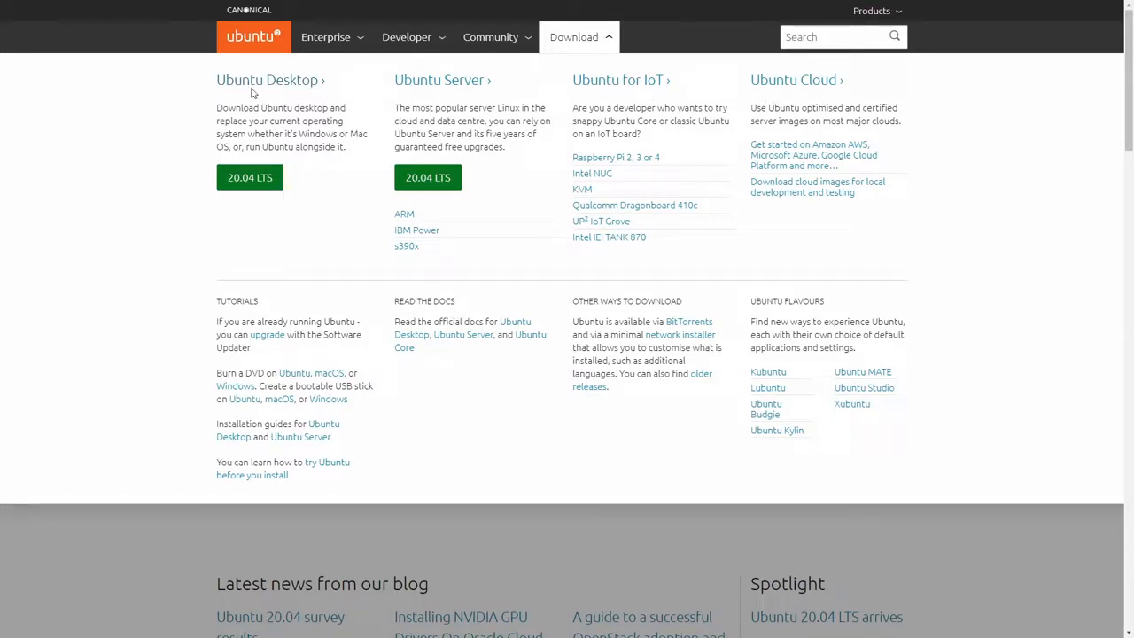
left_click(250, 181)
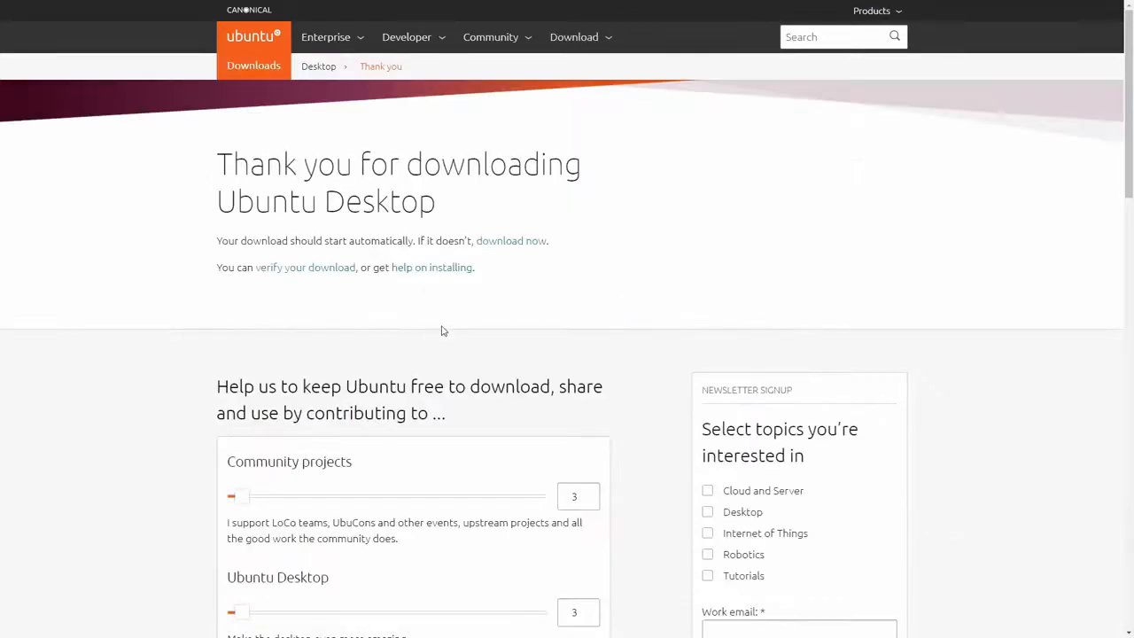
scroll(443, 329, "down", 1)
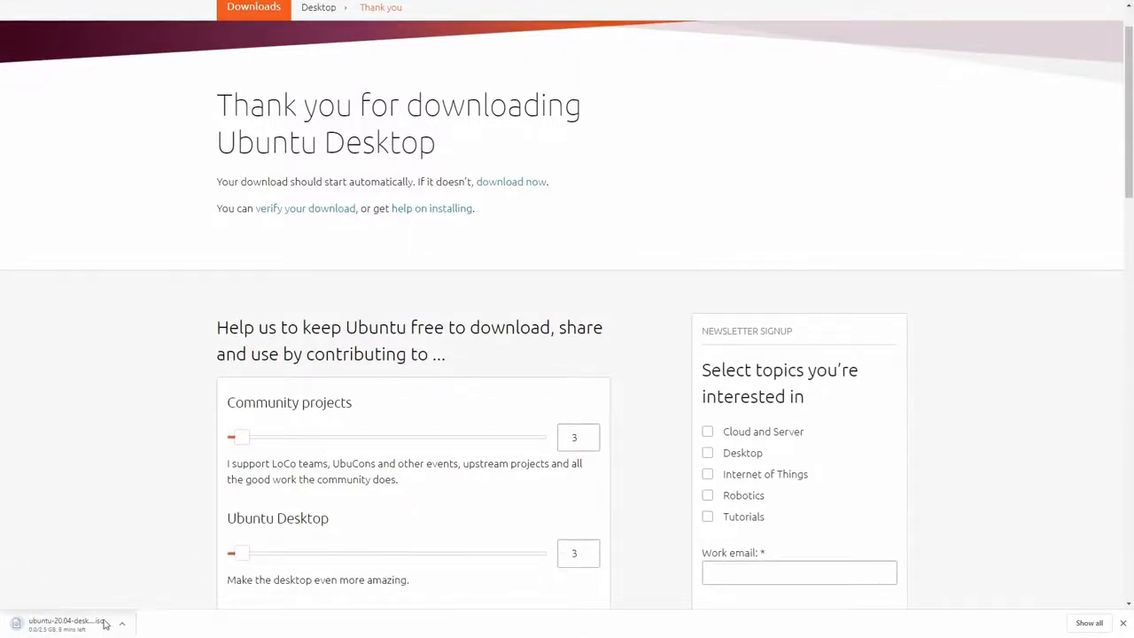
Step: Go to the Ubuntu Desktop download page through the Download menu
scroll(1007, 533, "up", 1)
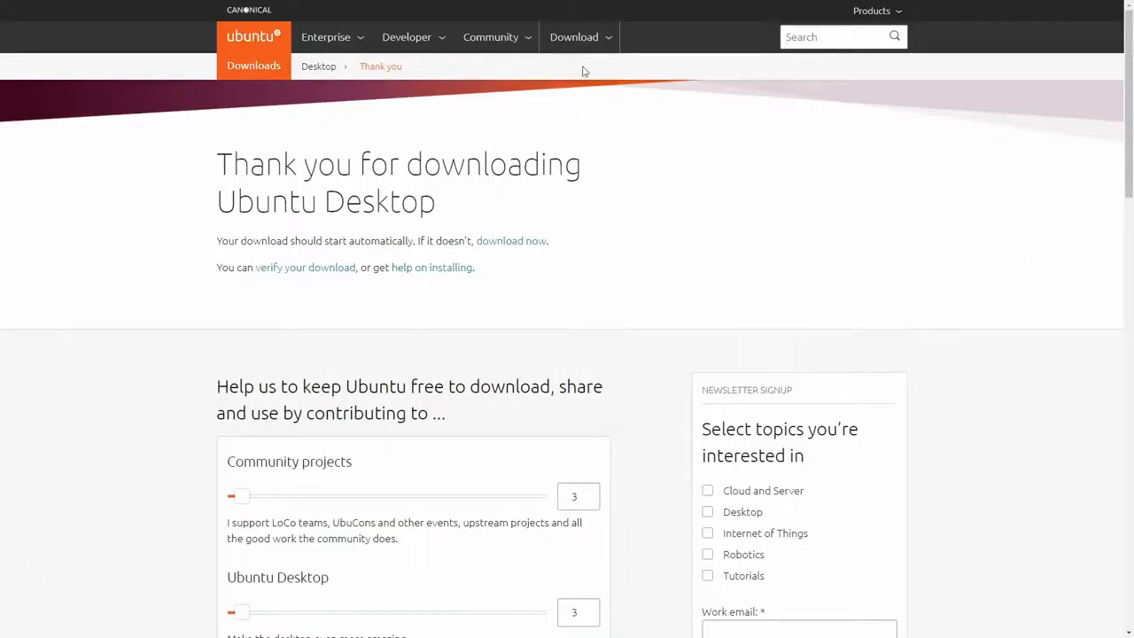
left_click(573, 40)
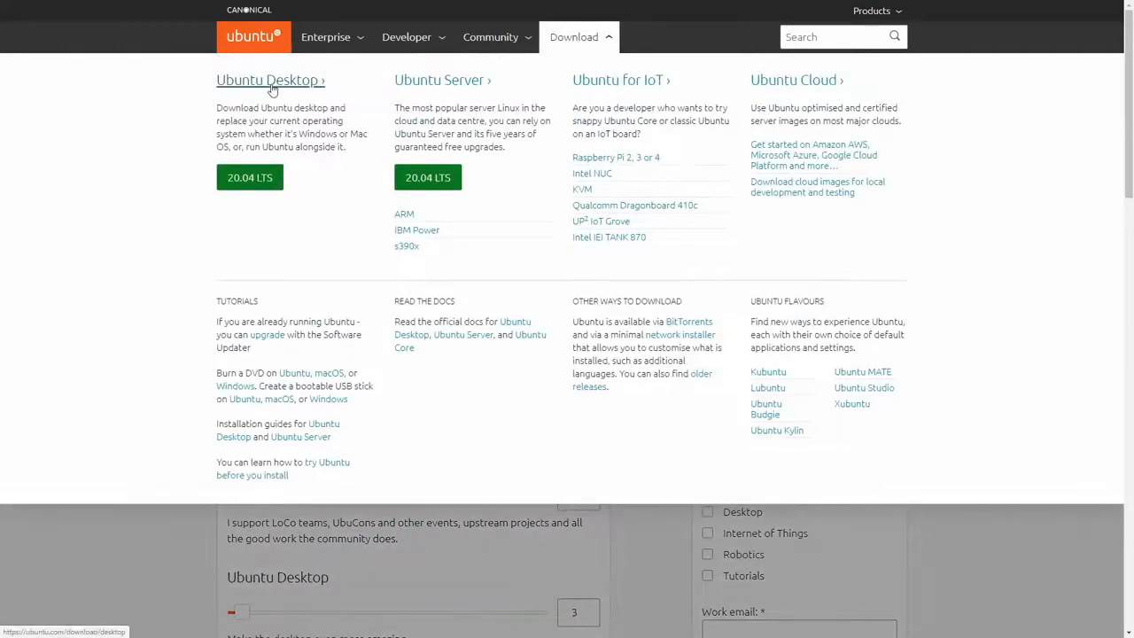
left_click(270, 82)
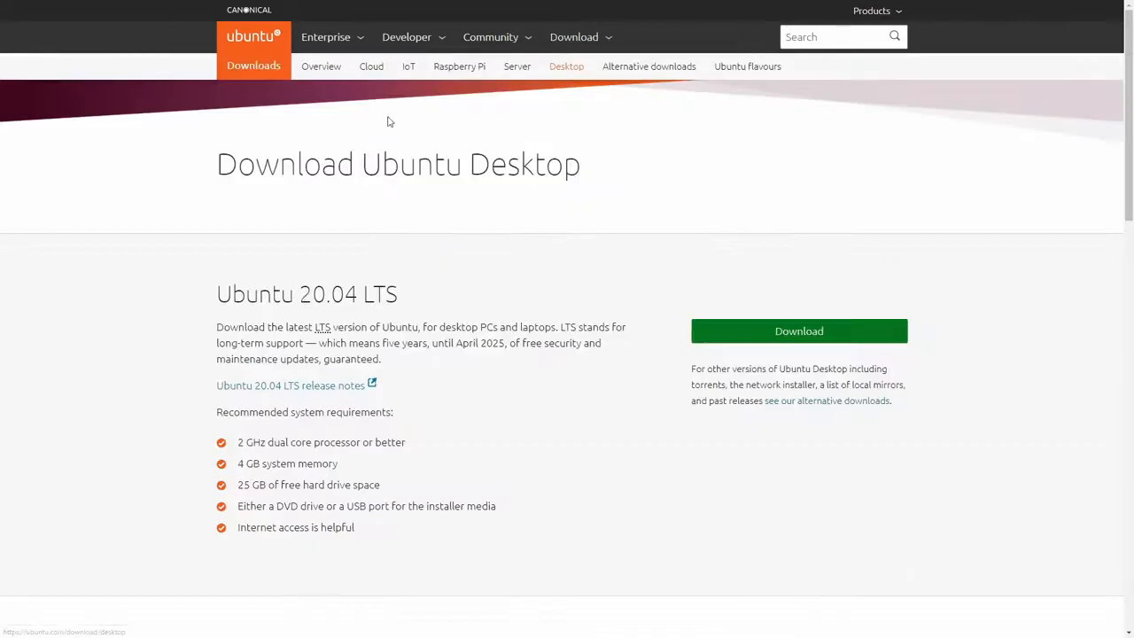
Step: Open the alternative downloads section and look over the download options, including Network installer
left_click(837, 407)
scroll(498, 287, "down", 5)
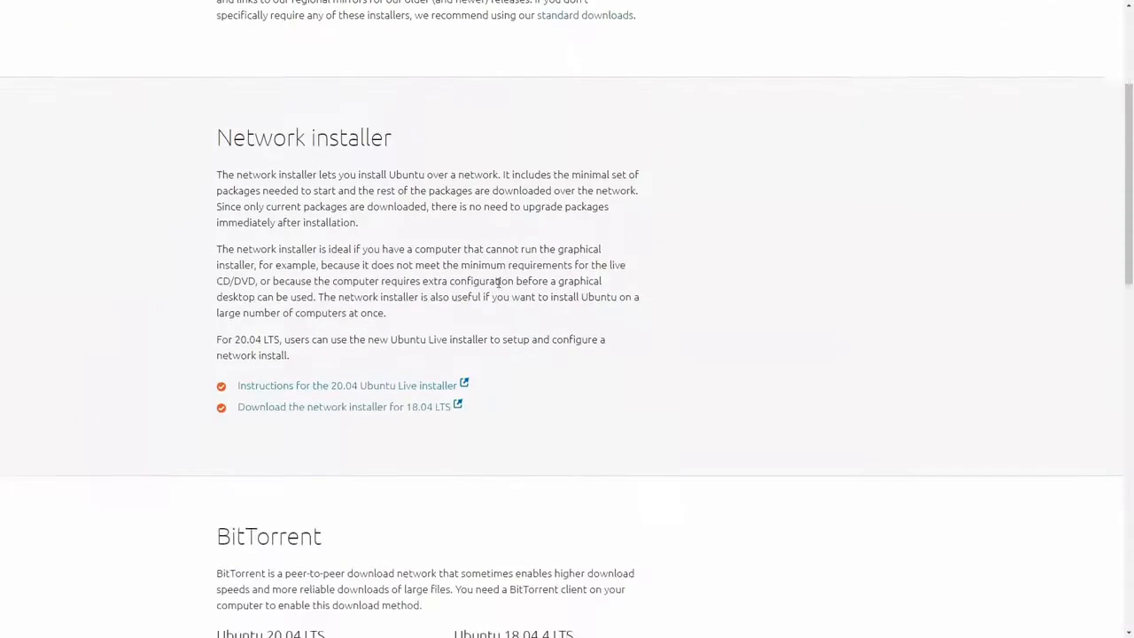
scroll(479, 265, "up", 5)
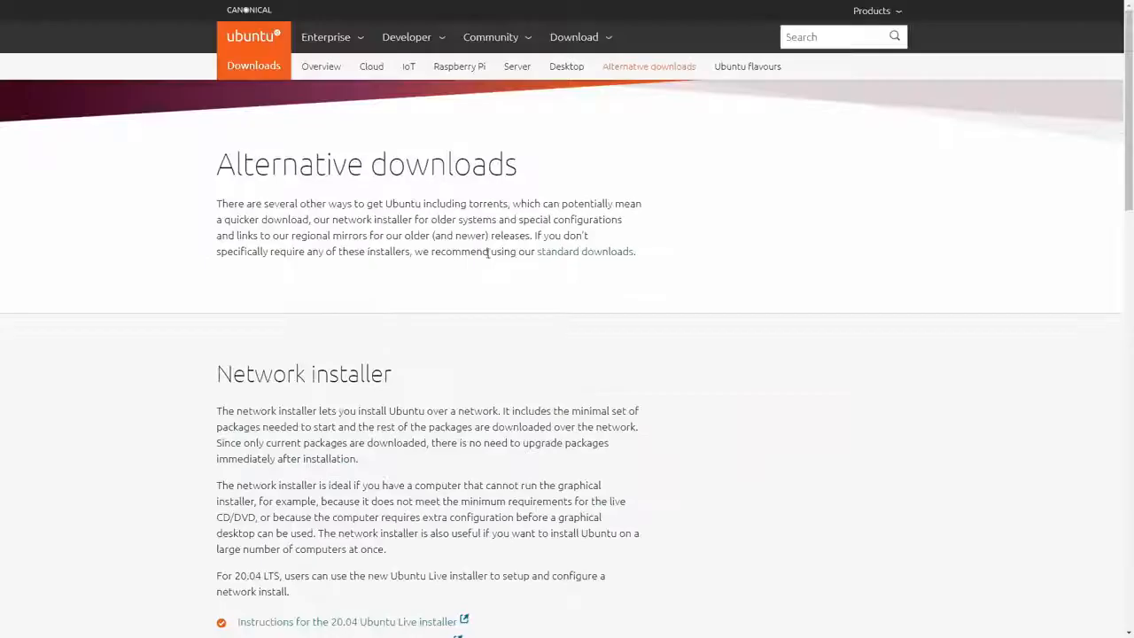
scroll(454, 245, "down", 1)
left_click_drag(221, 310, 425, 317)
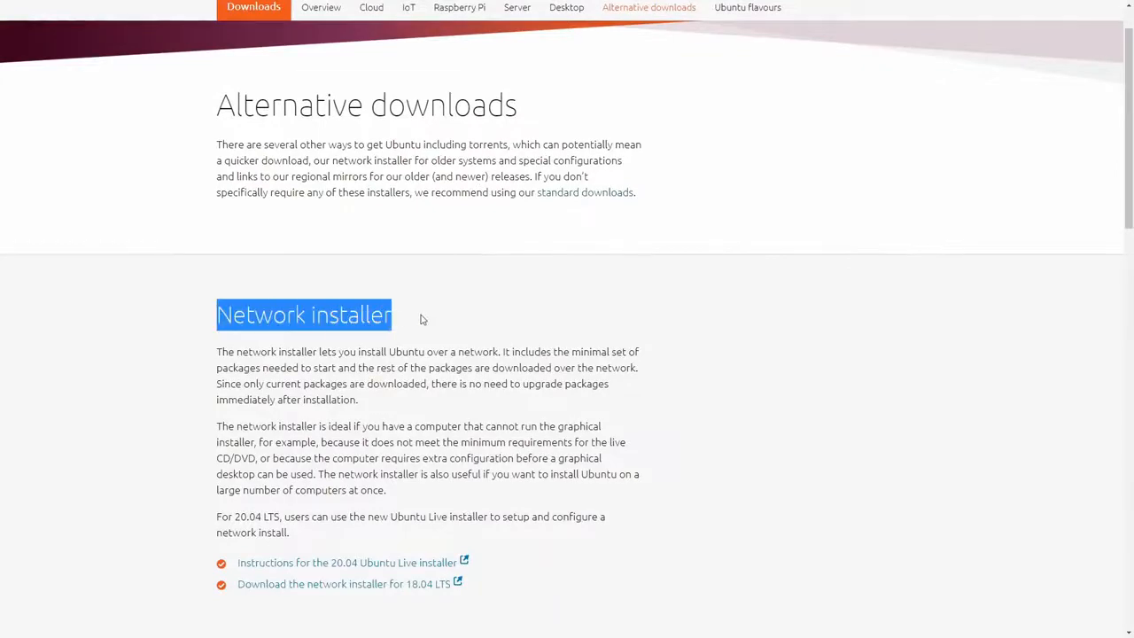
left_click(405, 323)
scroll(383, 282, "down", 1)
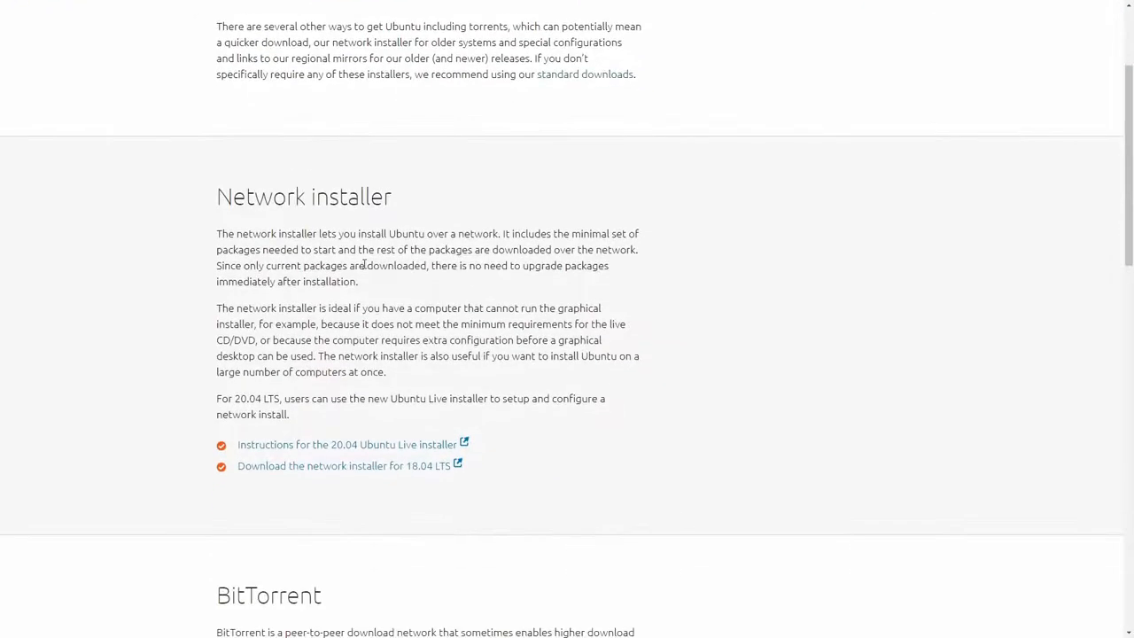
scroll(310, 293, "down", 6)
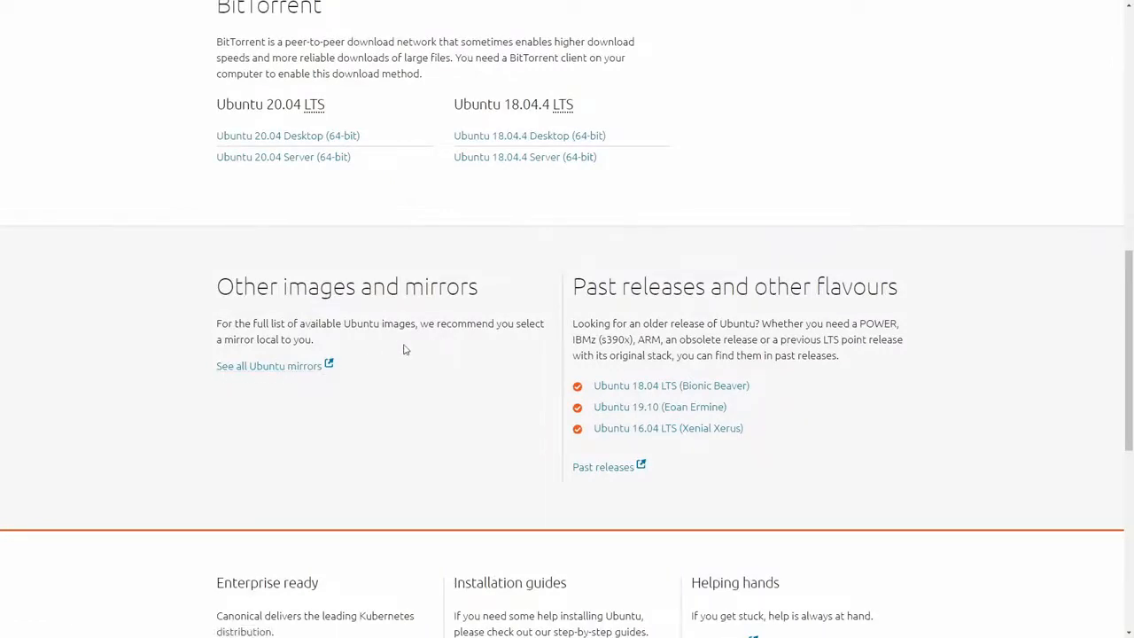
Step: Open the full list of Ubuntu mirrors and scroll through it
left_click(310, 372)
scroll(299, 265, "down", 10)
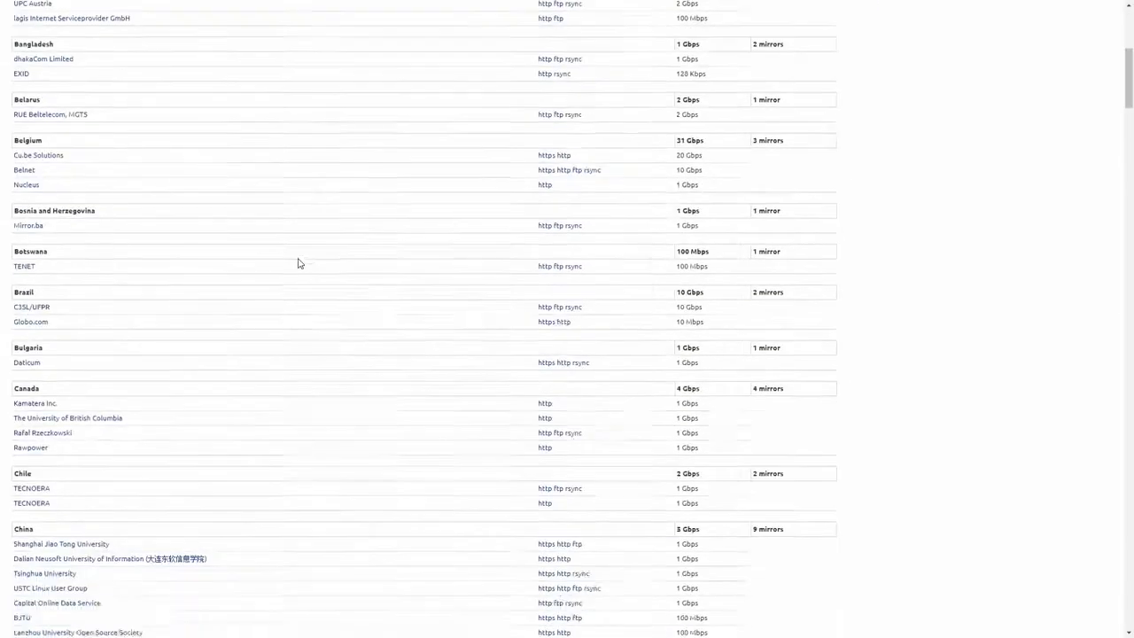
scroll(299, 263, "down", 3)
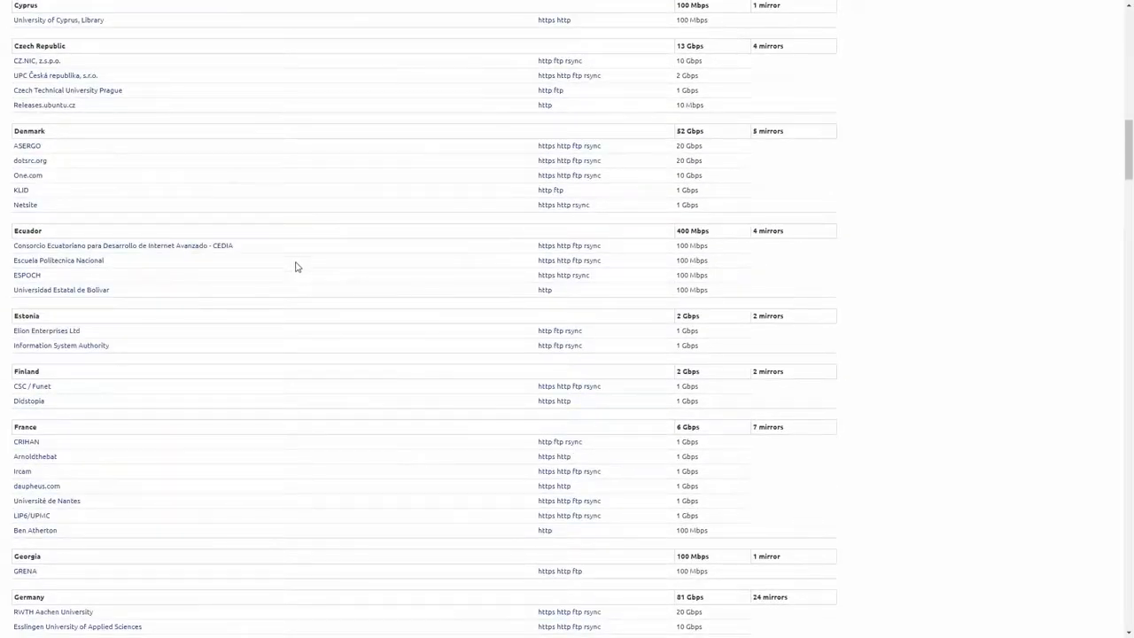
scroll(293, 265, "down", 2)
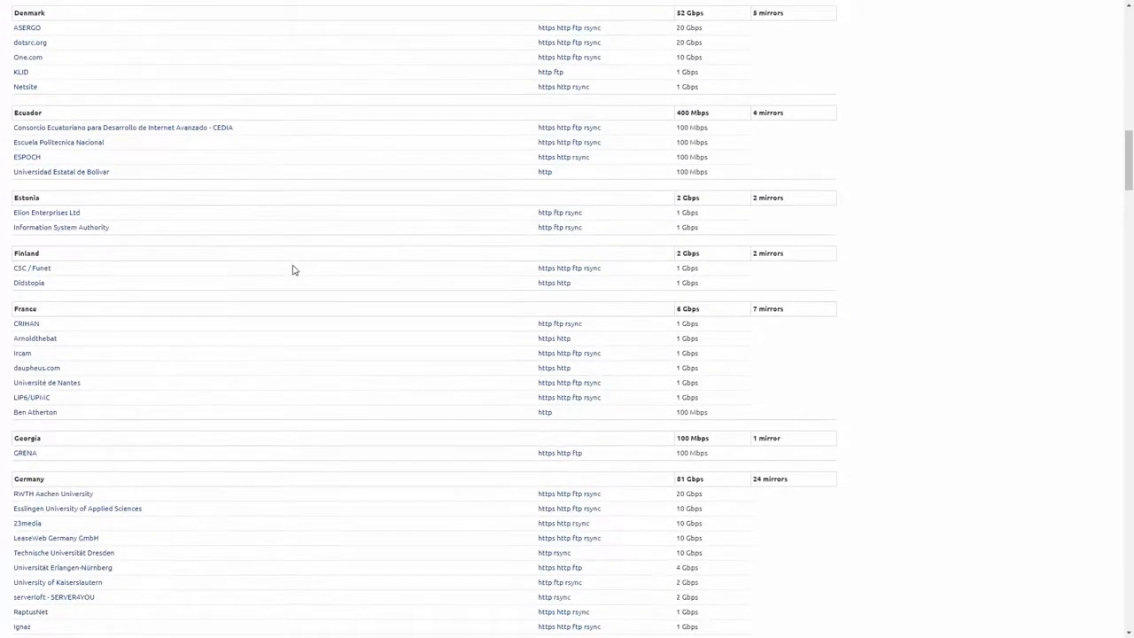
scroll(294, 269, "down", 2)
scroll(292, 271, "down", 2)
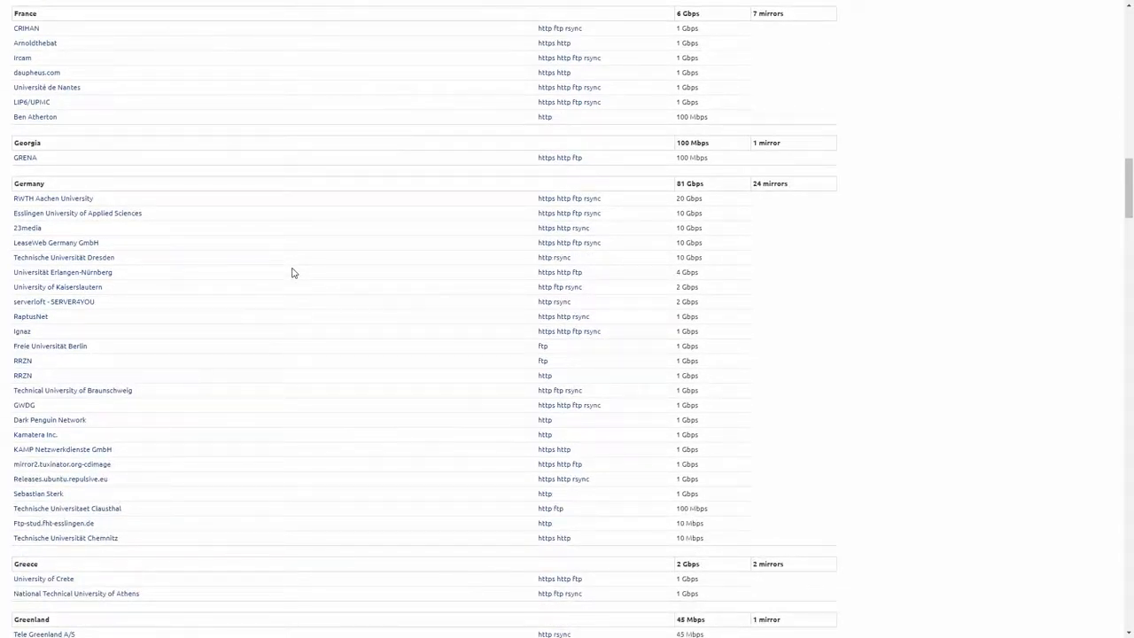
Step: Search the mirror list for 'united' to jump to the United States mirrors
key("ctrl+f")
type("united")
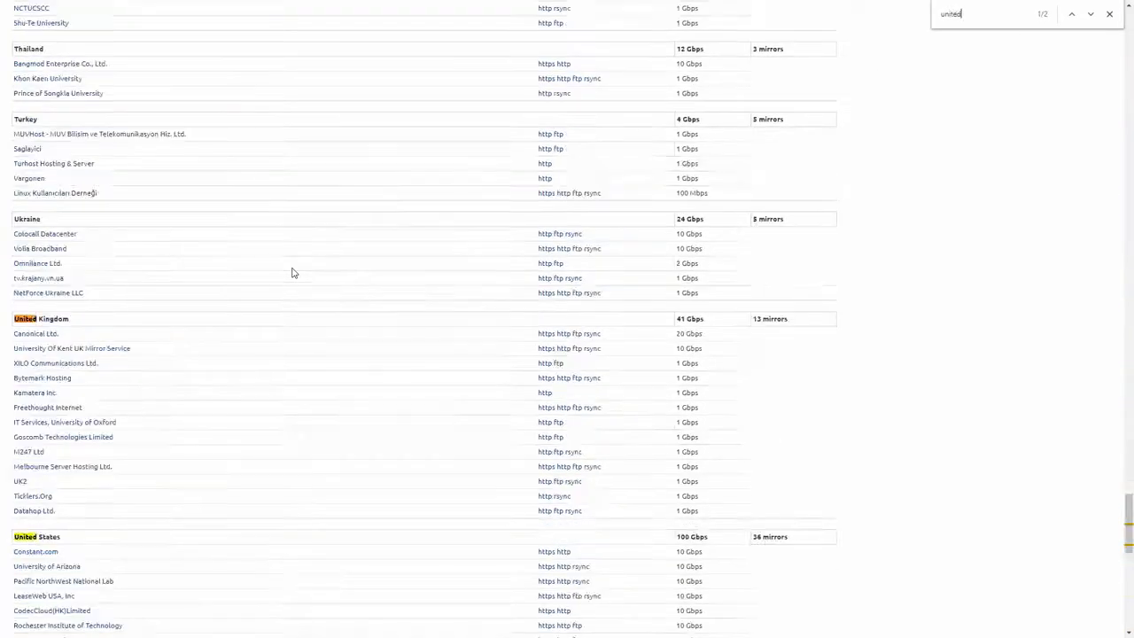
key("Return")
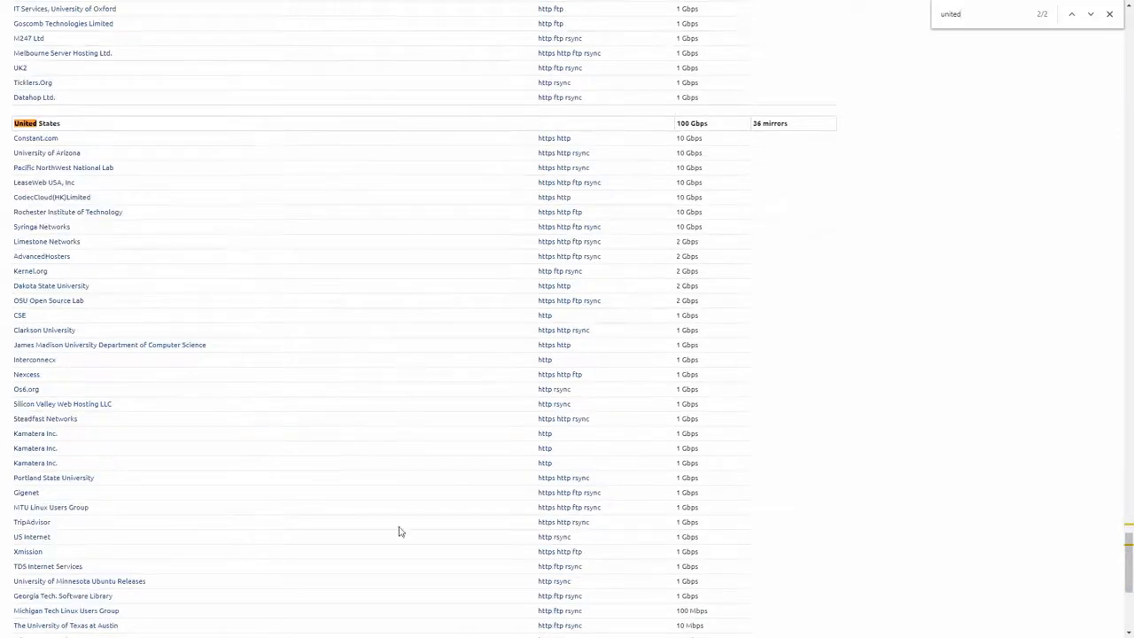
left_click_drag(691, 139, 730, 244)
left_click(730, 244)
Step: Open the Pacific NorthWest National Lab mirror and its https releases directory
left_click(86, 169)
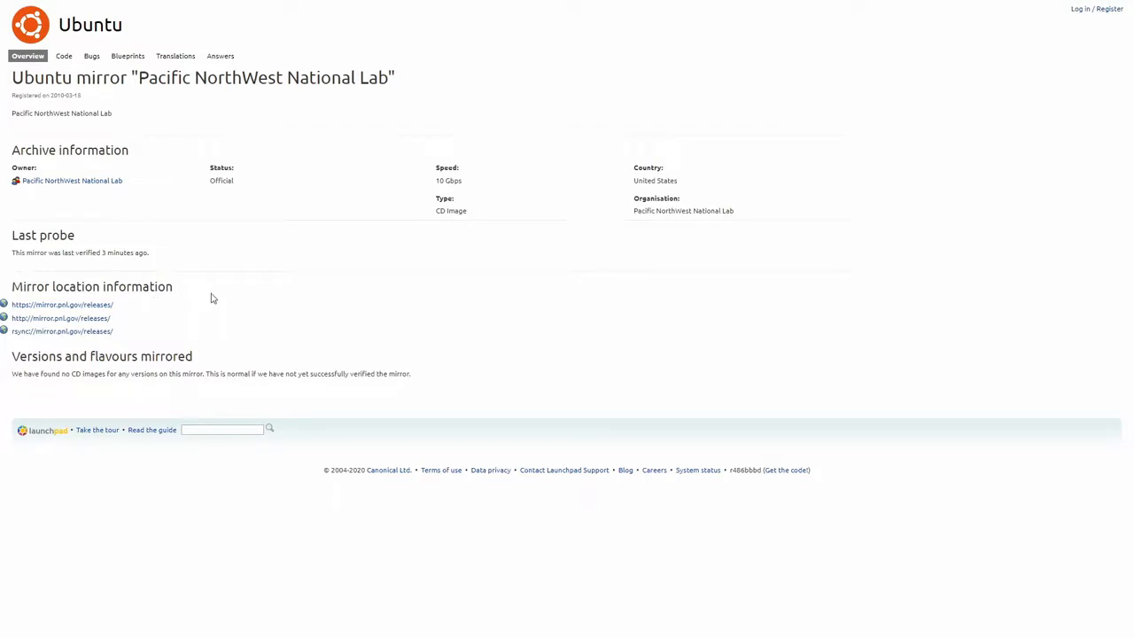
left_click(92, 307)
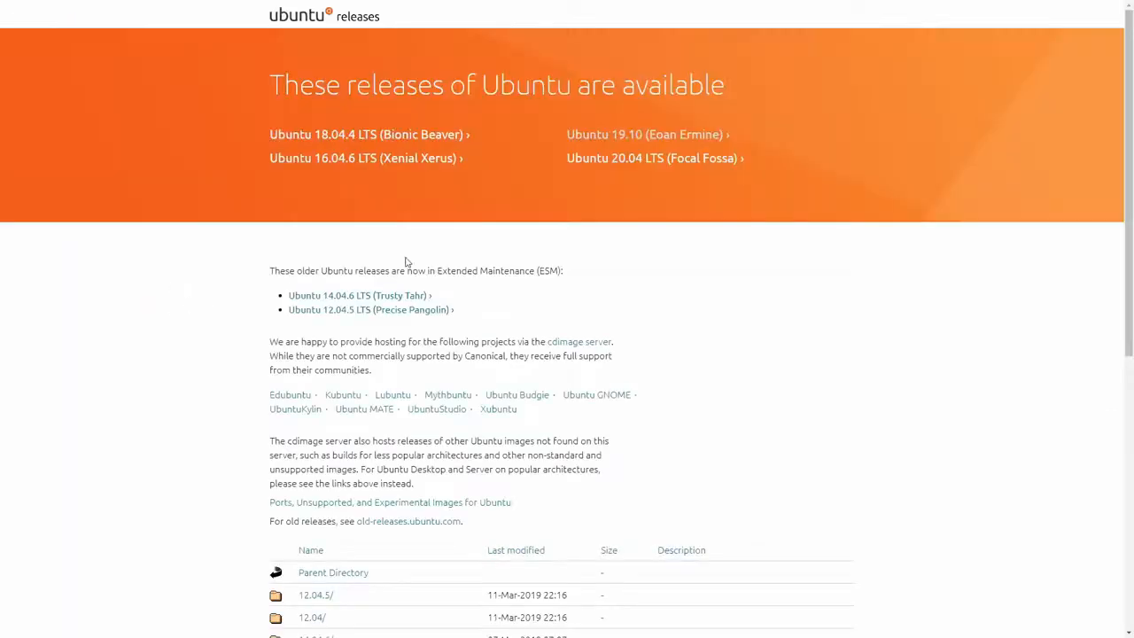
scroll(407, 260, "down", 5)
scroll(237, 181, "down", 1)
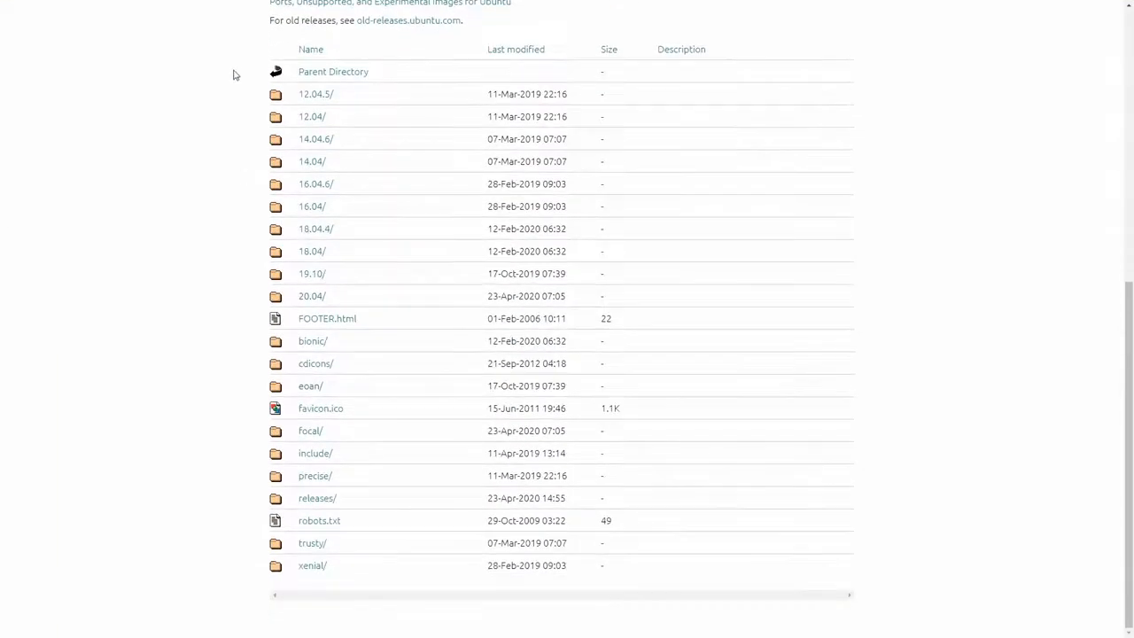
left_click_drag(235, 77, 669, 301)
left_click(589, 312)
Step: Open the 20.04 release folder and scroll down to ubuntu-20.04-desktop-amd64.iso
left_click(308, 297)
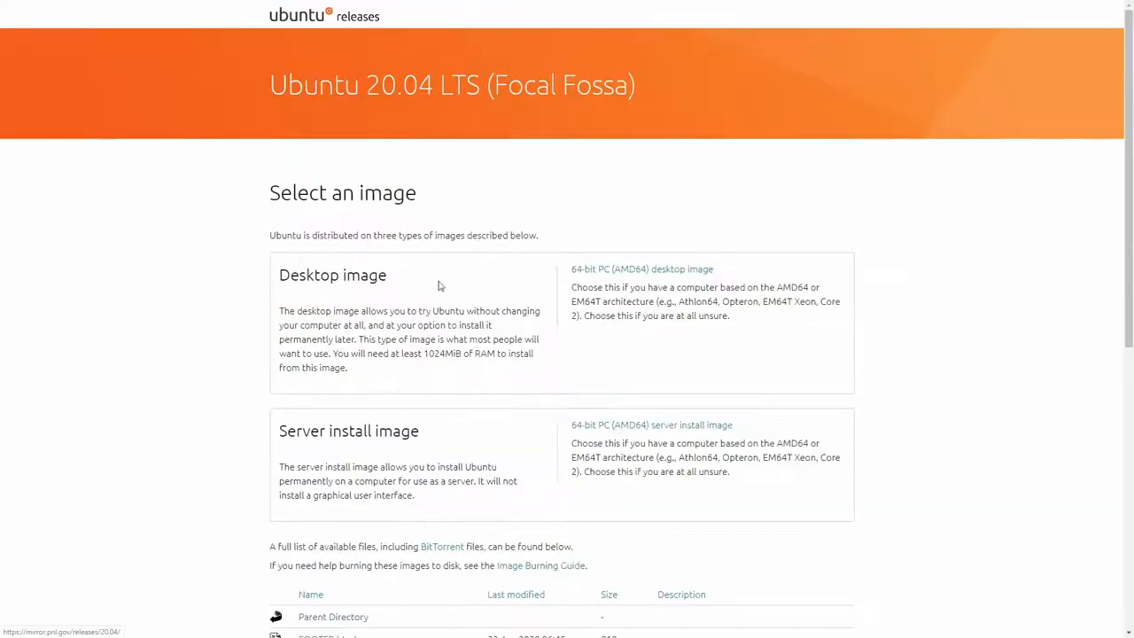
scroll(405, 253, "down", 1)
left_click_drag(279, 220, 448, 233)
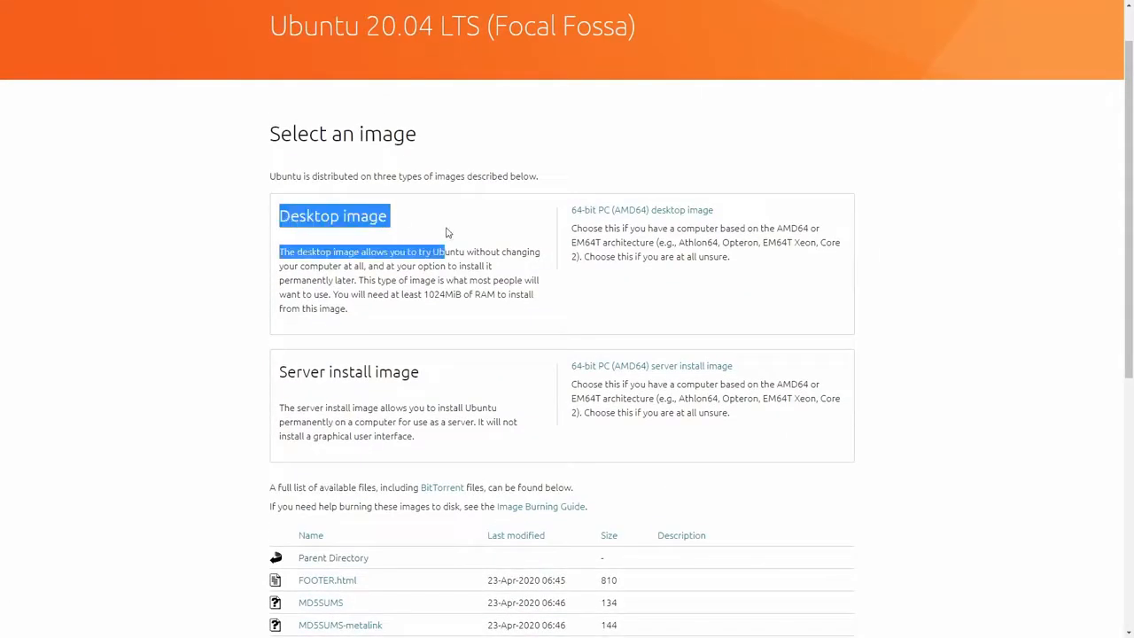
left_click(466, 232)
scroll(281, 296, "down", 1)
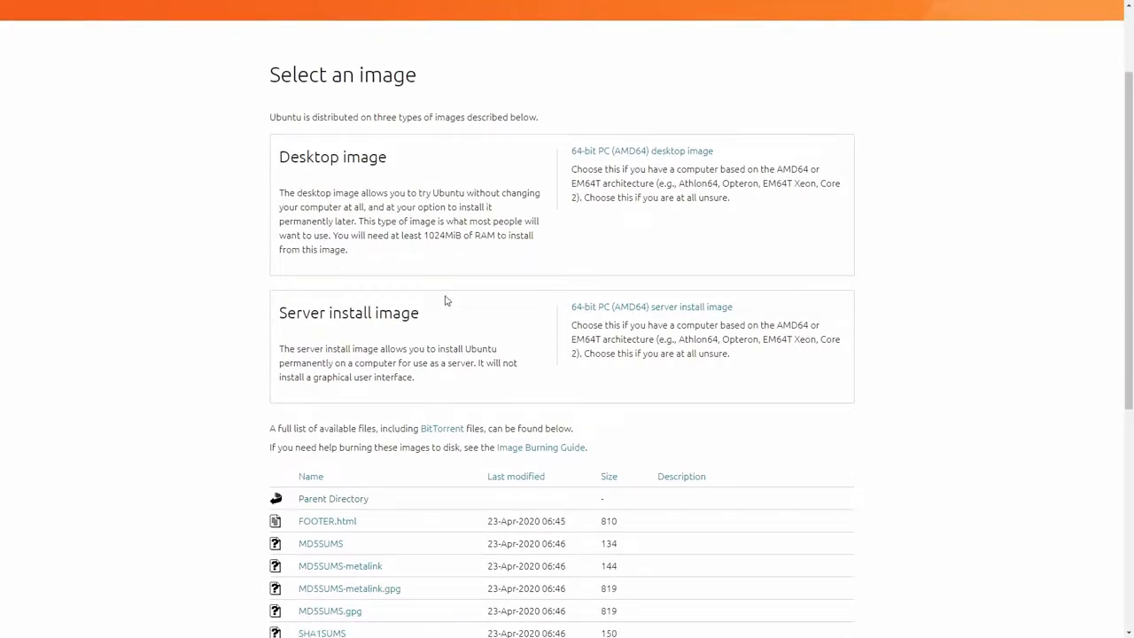
scroll(445, 301, "down", 7)
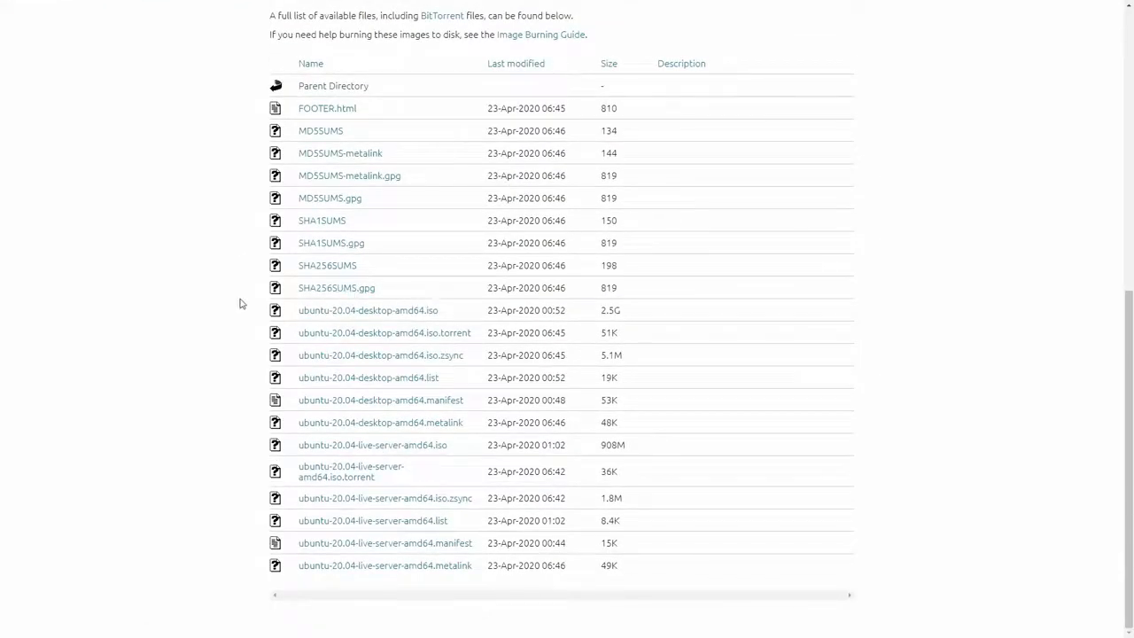
left_click_drag(248, 291, 449, 310)
left_click(447, 312)
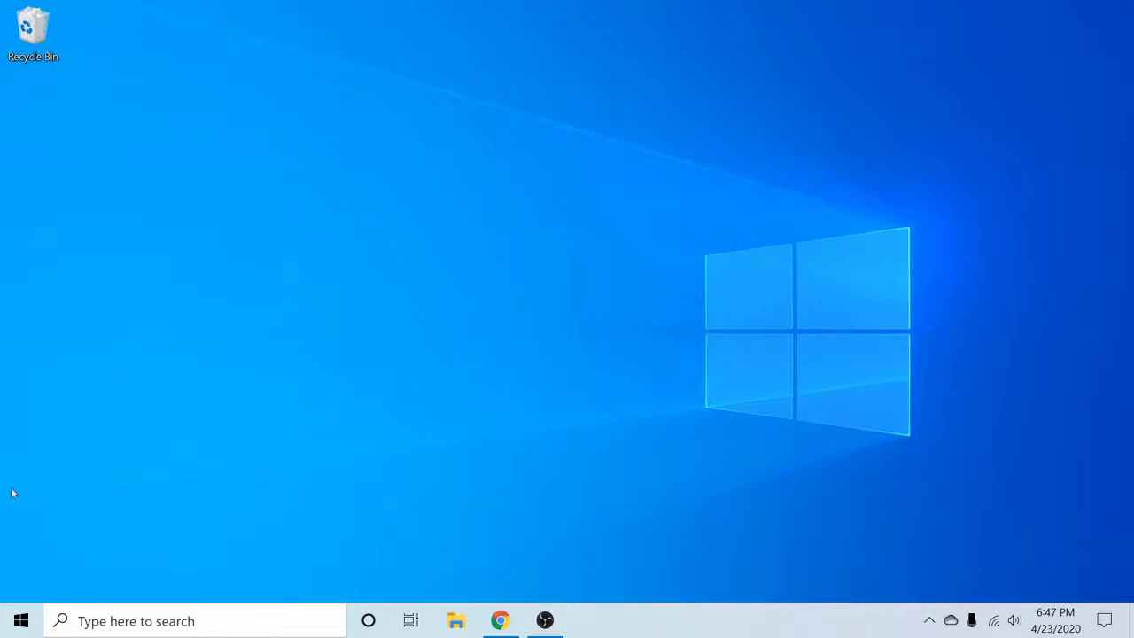
Step: Search the Start menu for 'bale' and launch balenaEtcher
left_click(22, 620)
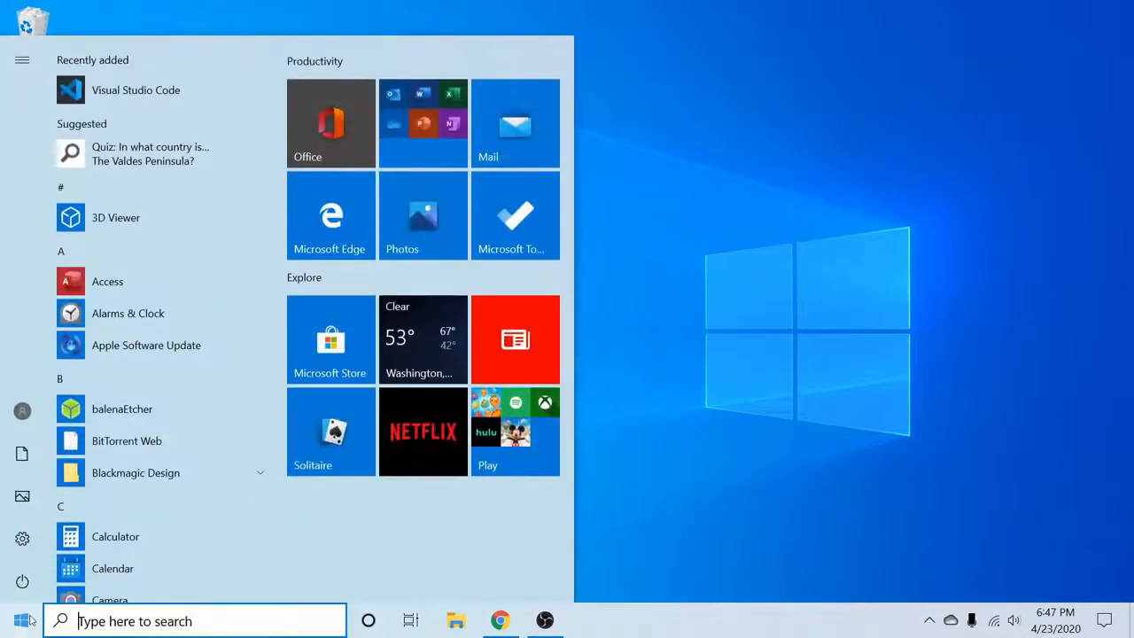
type("bale")
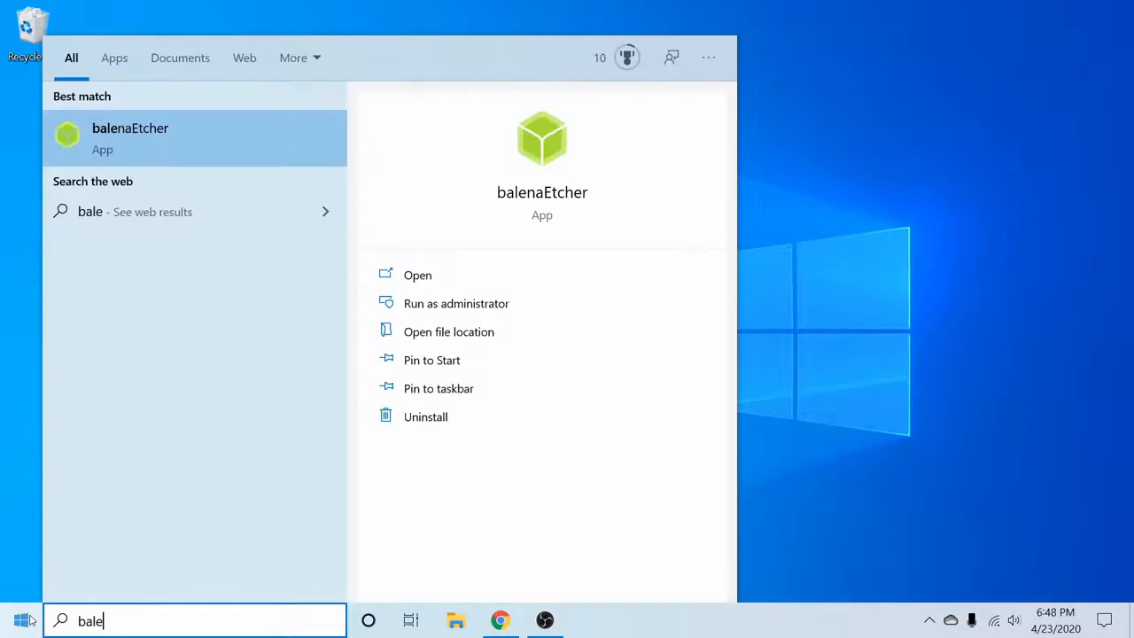
key("Return")
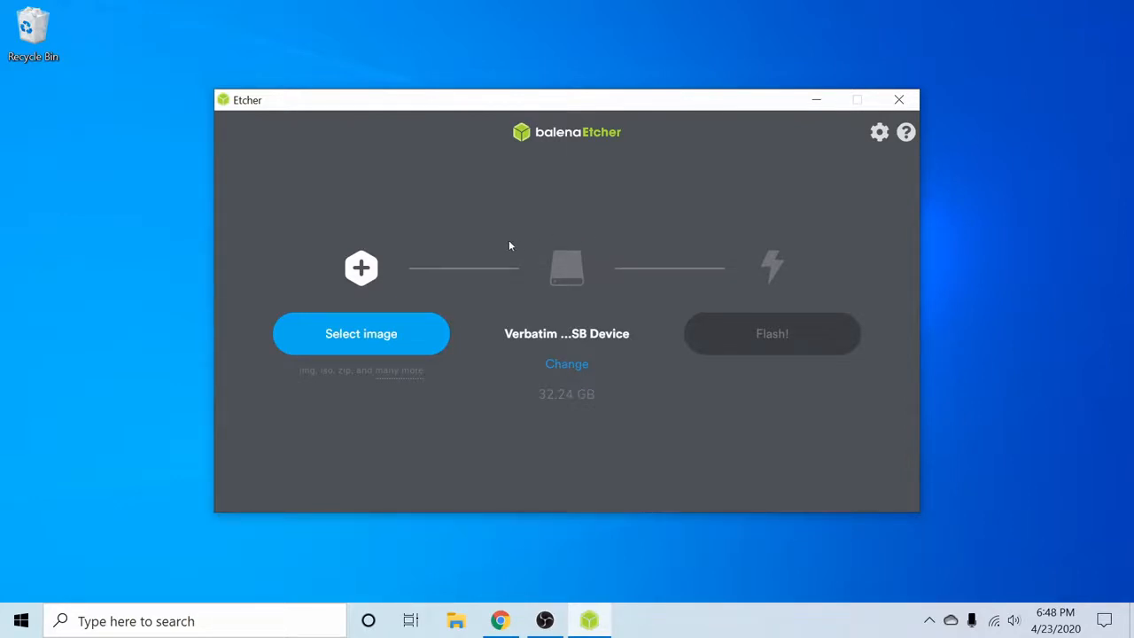
Step: Load the ubuntu-20.04-desktop-amd64 image from Downloads and confirm the 32.24 GB Verbatim USB drive
left_click(333, 331)
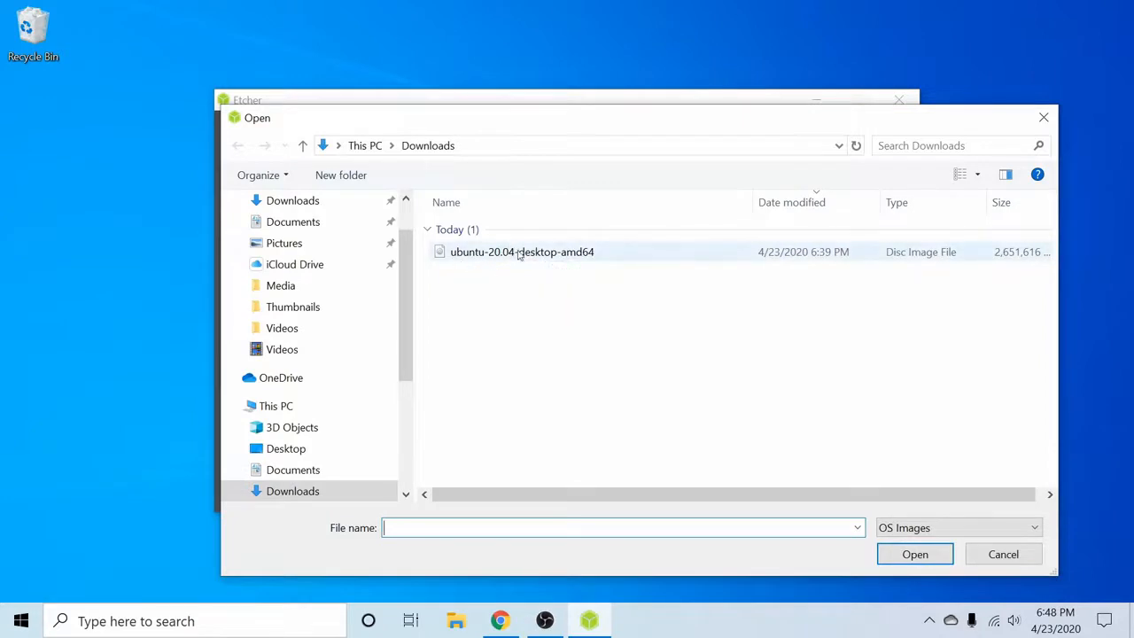
left_click(623, 254)
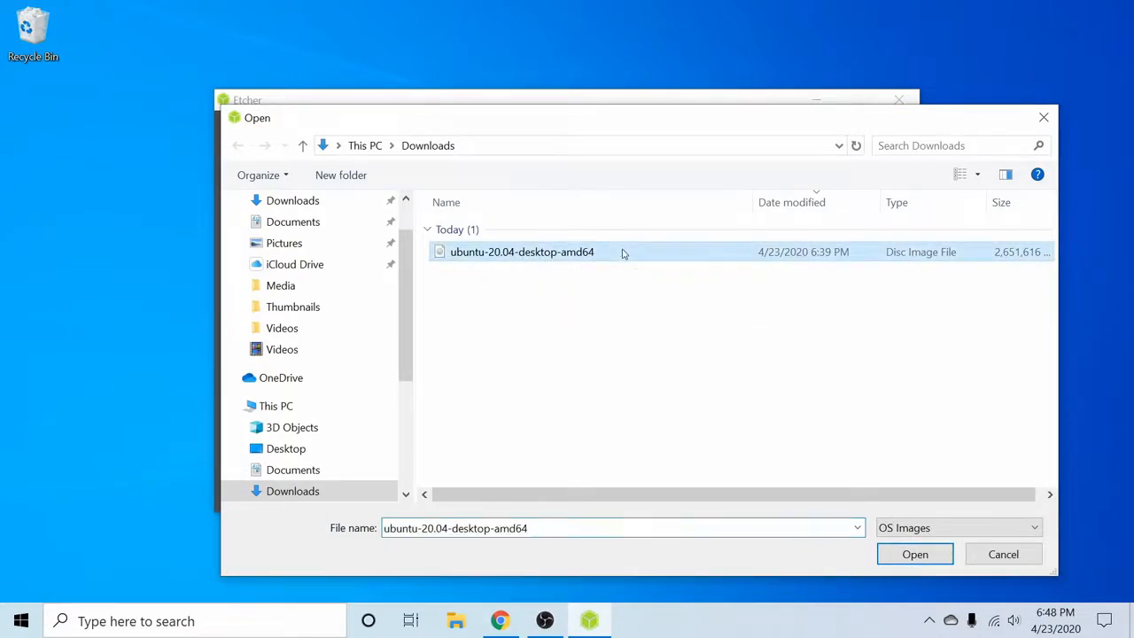
left_click(914, 555)
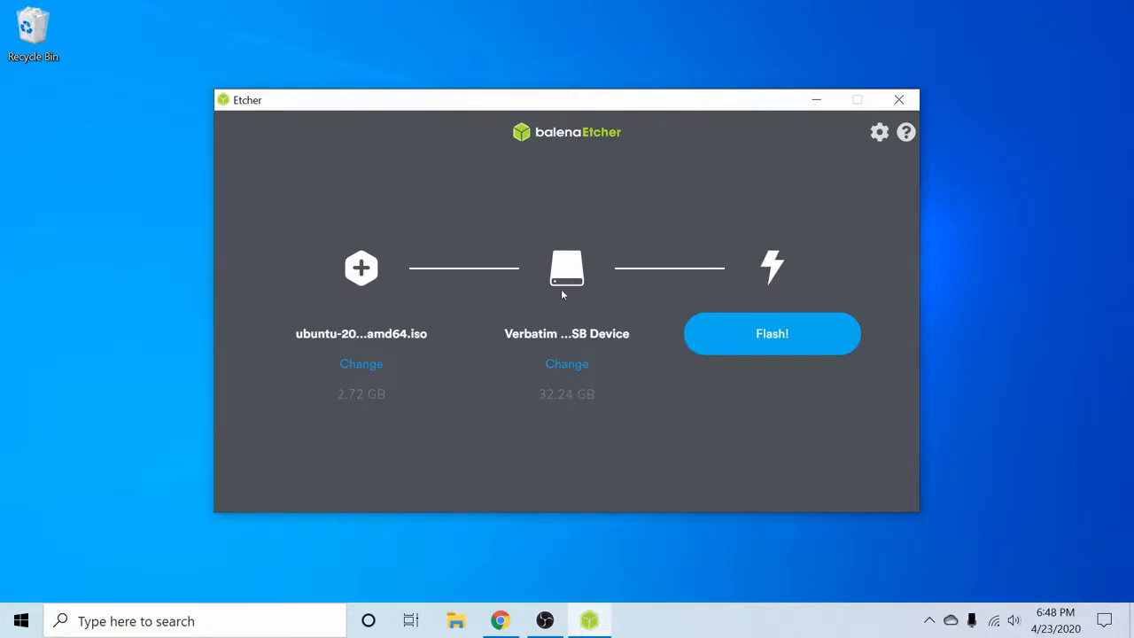
left_click(575, 372)
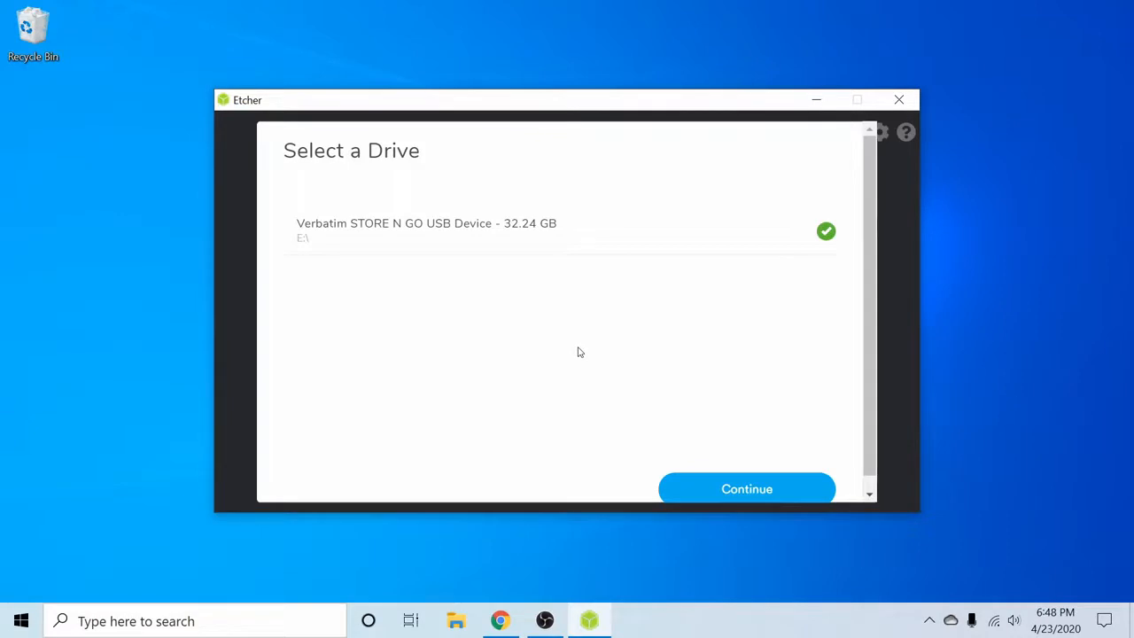
left_click(744, 492)
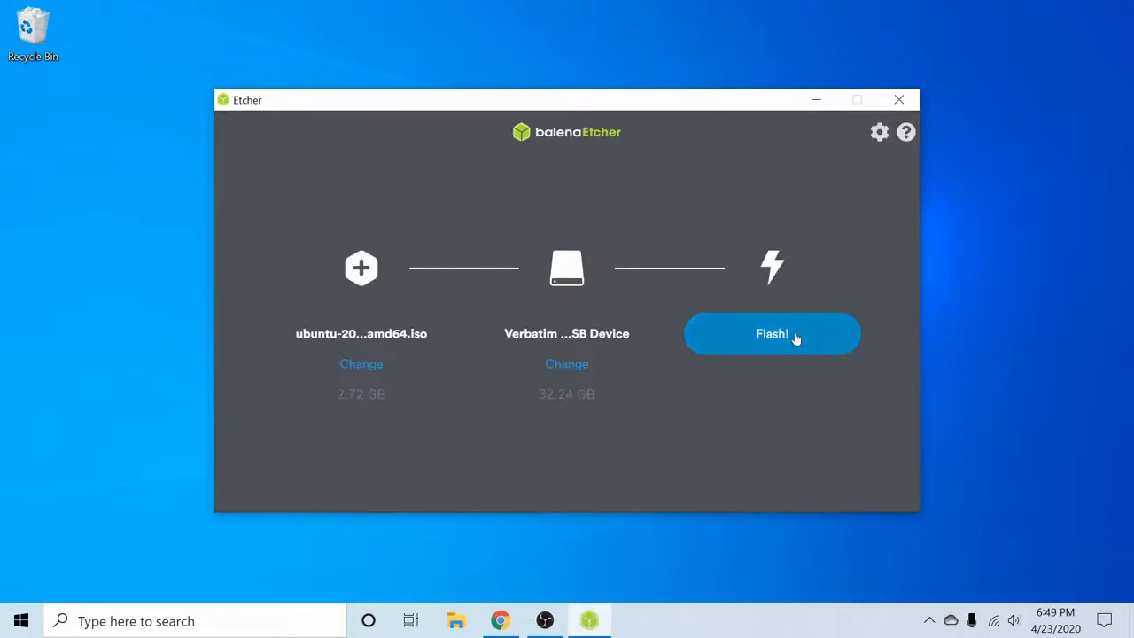
Step: Start flashing with Flash! and grant administrator permission in the User Account Control prompt
left_click(795, 339)
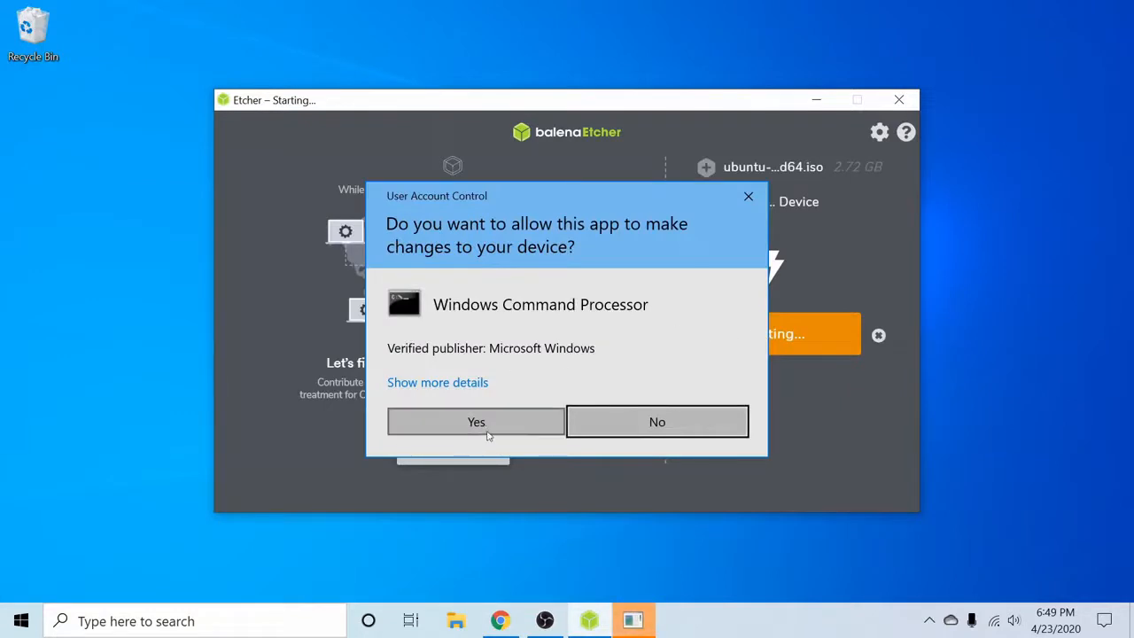
left_click(479, 424)
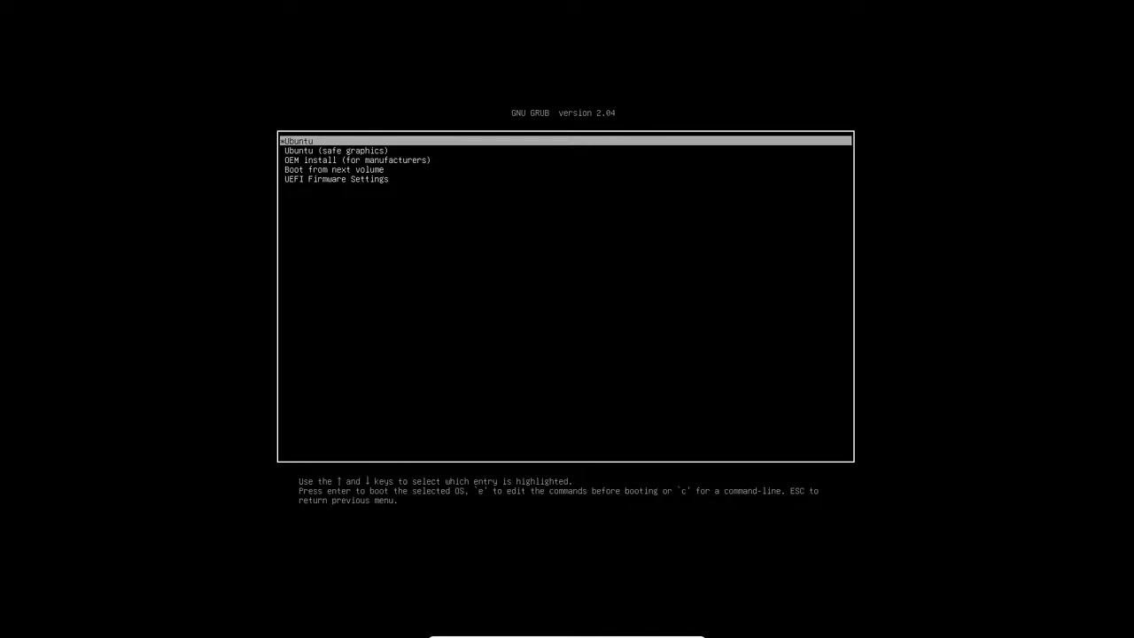
Step: Boot the regular Ubuntu entry, not the safe graphics one, from the GRUB menu
key("Down")
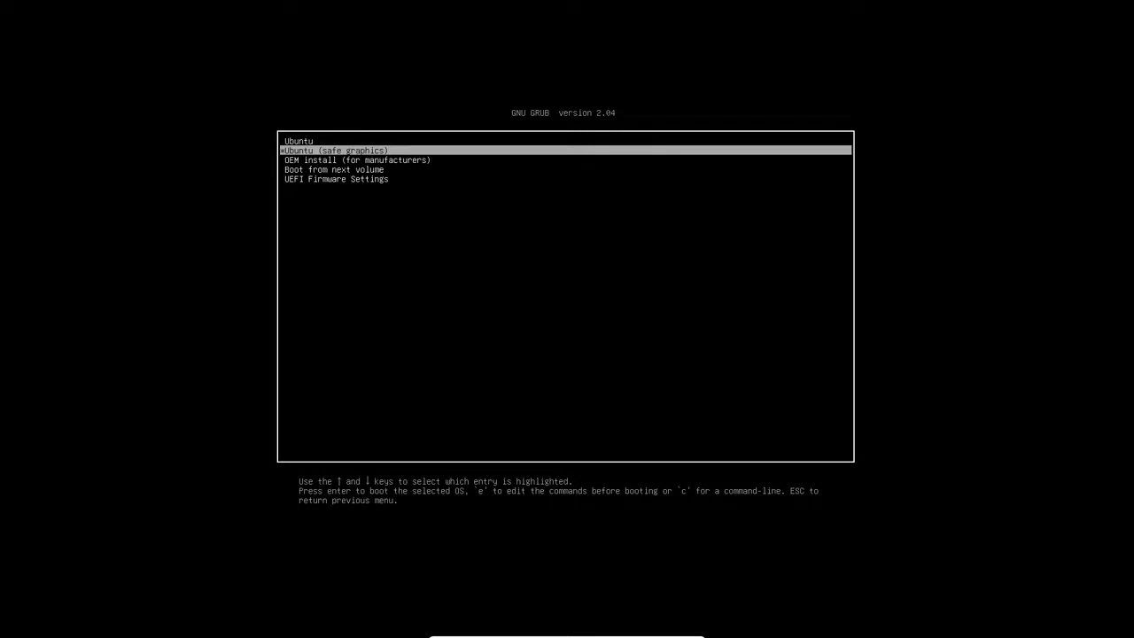
key("Up")
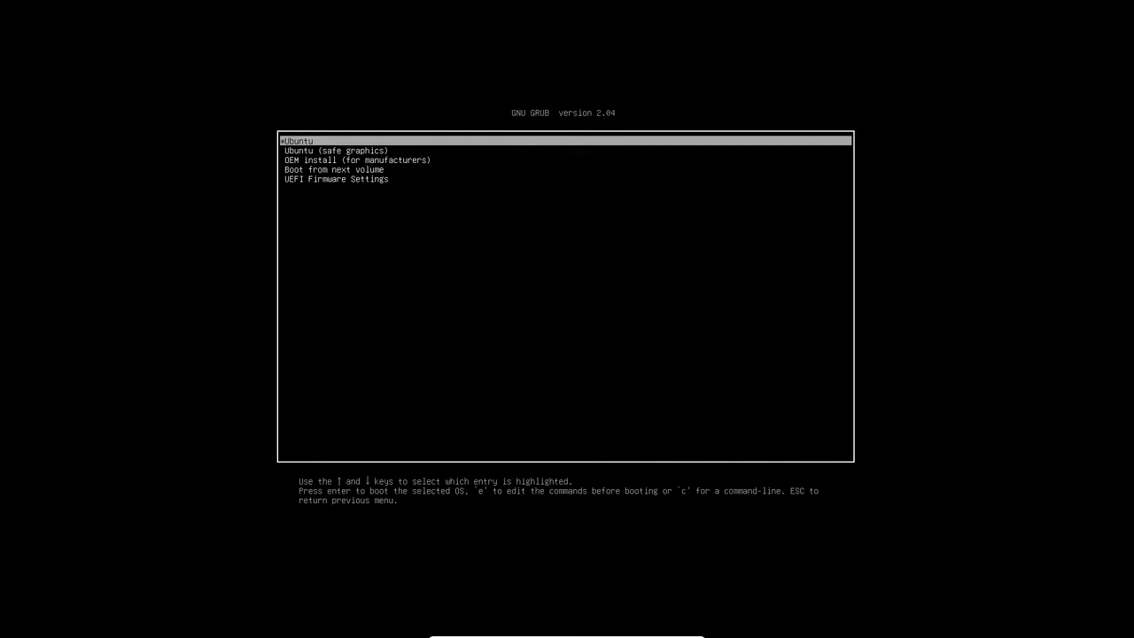
key("Return")
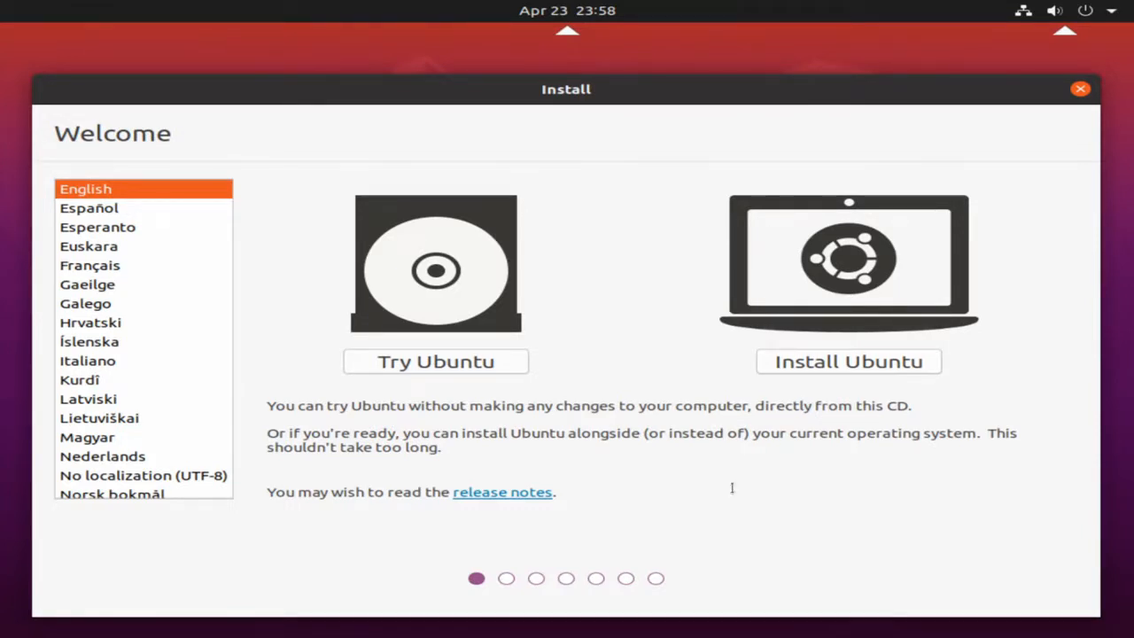
Step: Choose Install Ubuntu in English and test the English (US) keyboard by typing 'qwerty'
left_click(823, 362)
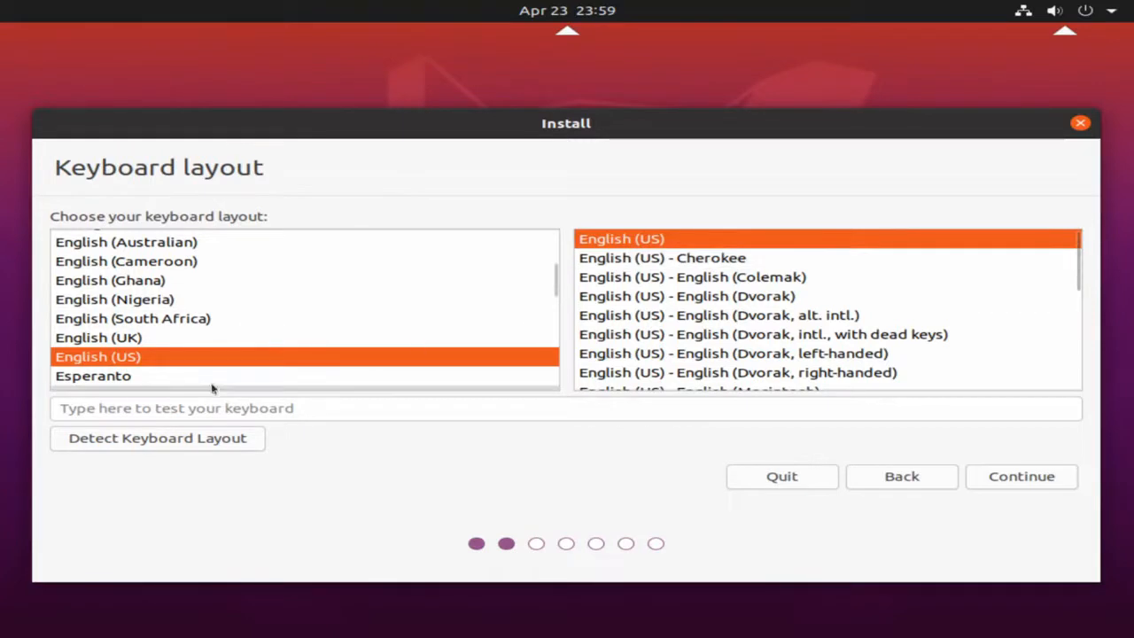
left_click(306, 409)
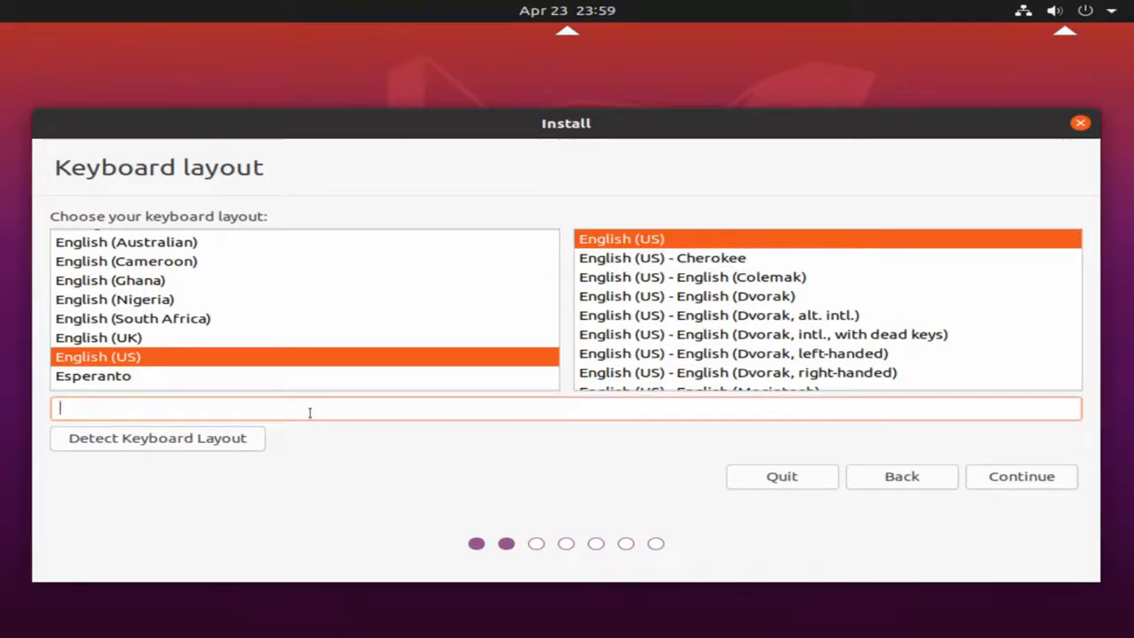
type("qwerty")
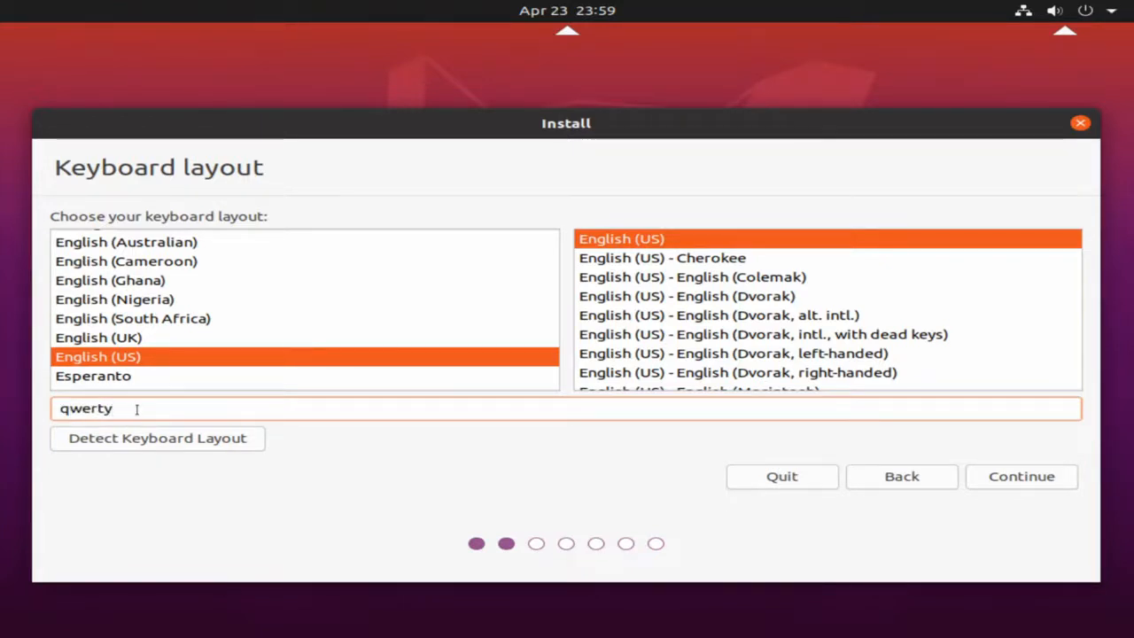
key("BackSpace")
key("BackSpace")
key("BackSpace")
key("BackSpace")
key("BackSpace")
key("BackSpace")
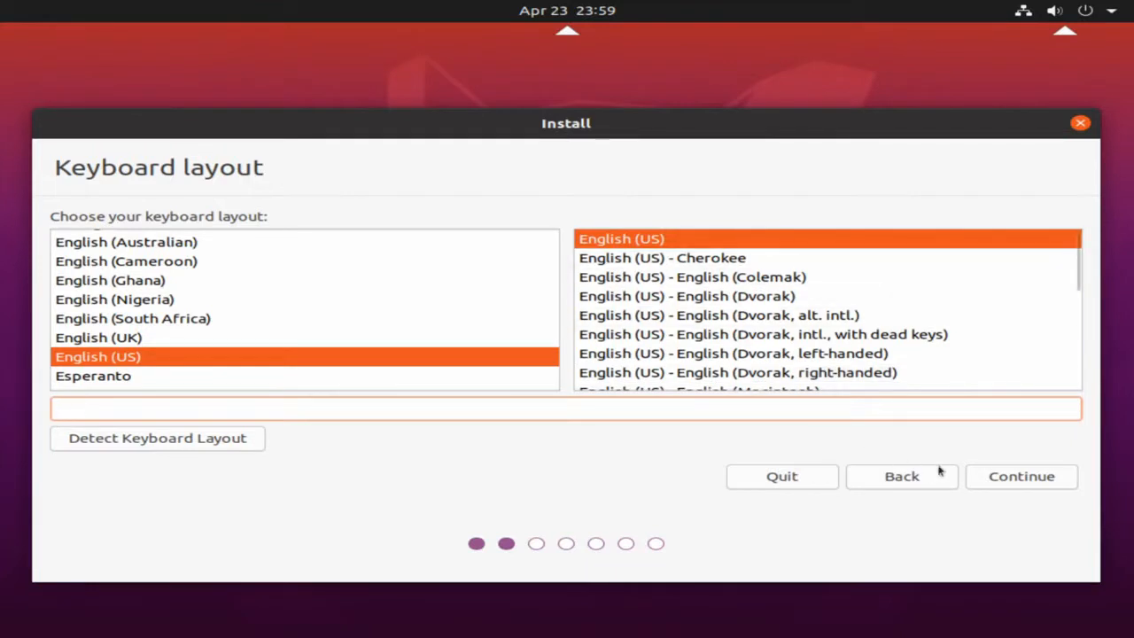
Step: Accept the English (US) keyboard layout and Normal installation with updates downloaded
left_click(1000, 483)
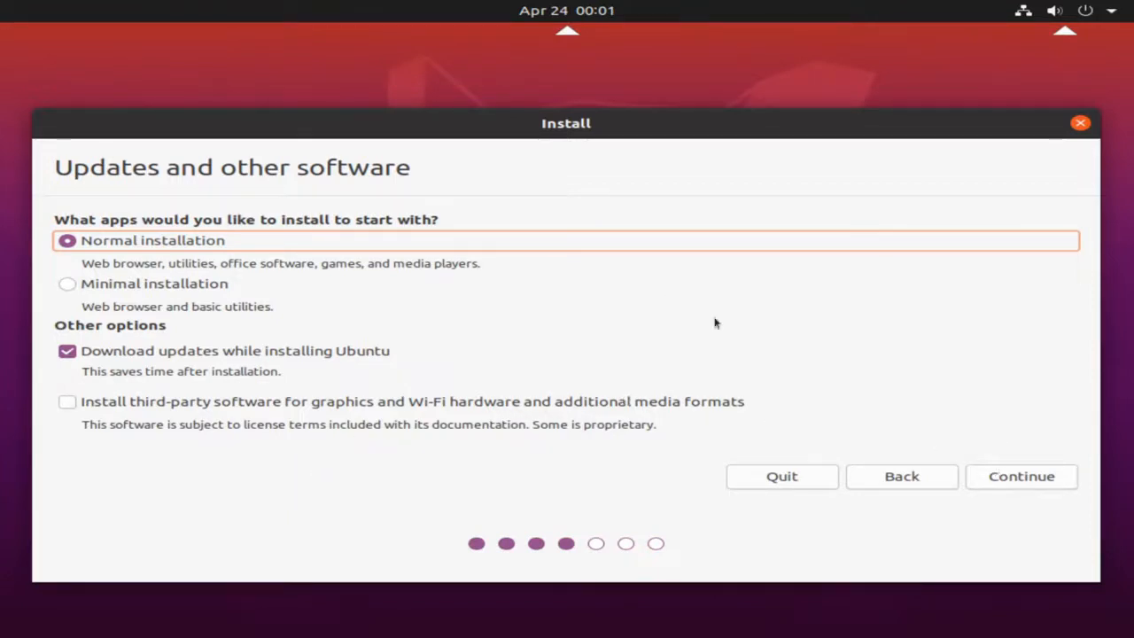
left_click(1007, 482)
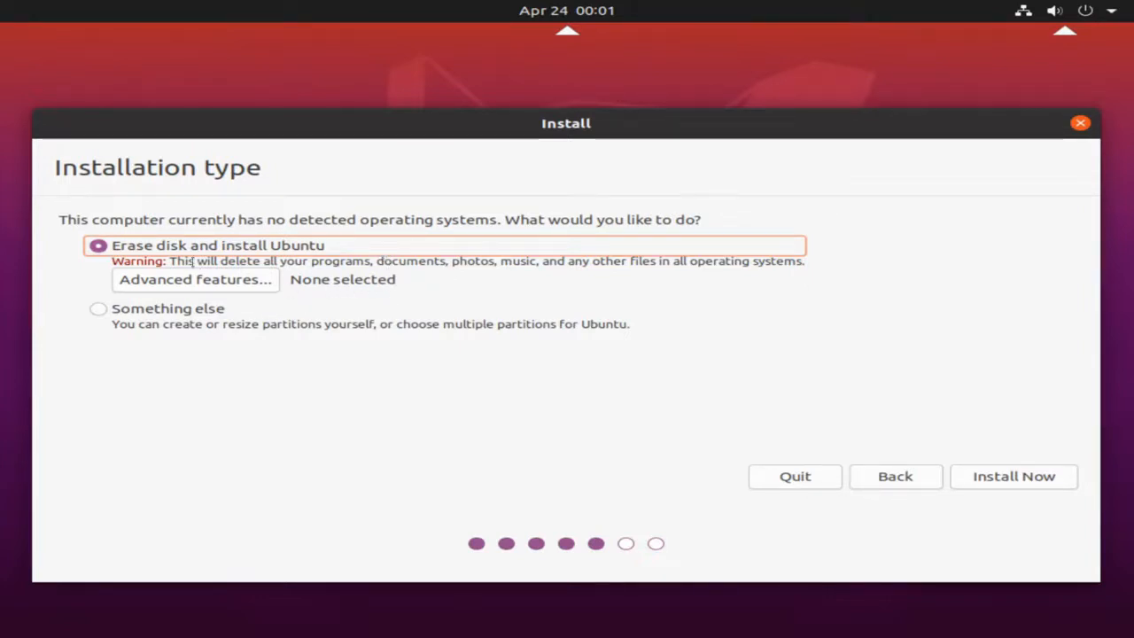
Step: Choose Erase disk and install Ubuntu with Advanced features set to None, then Install Now
left_click_drag(110, 260, 828, 246)
left_click(283, 260)
left_click(228, 285)
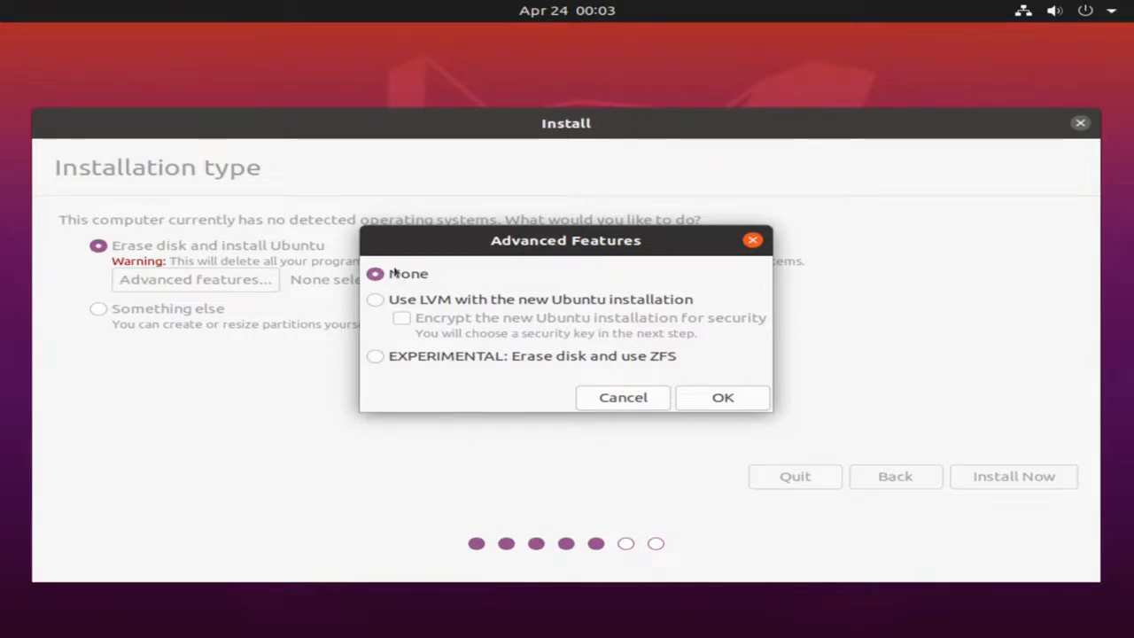
left_click(709, 400)
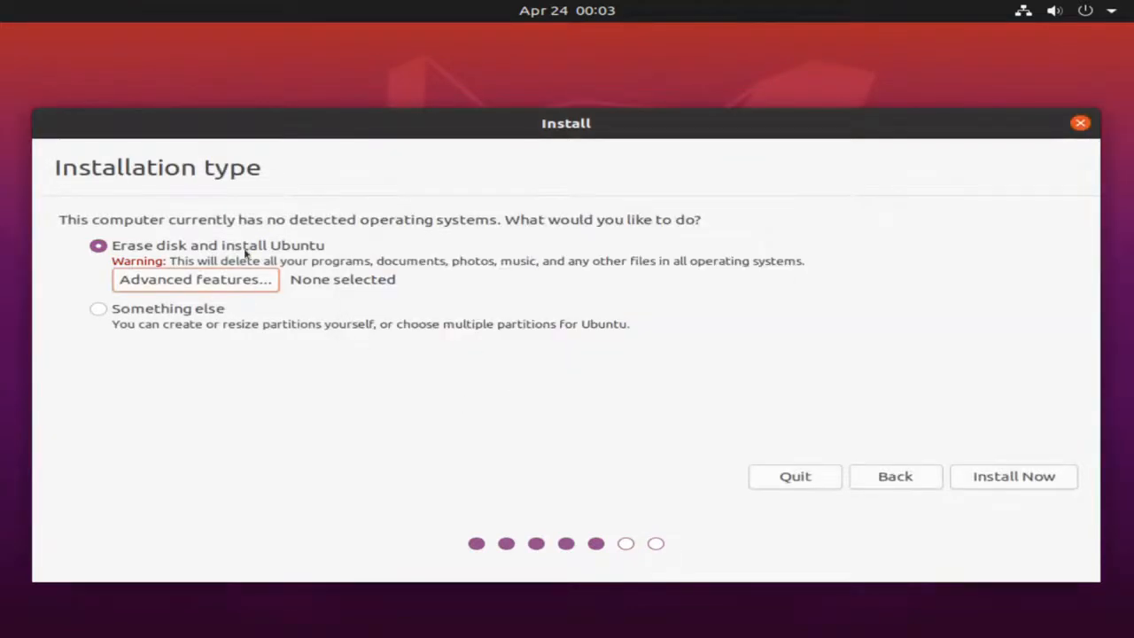
left_click(989, 477)
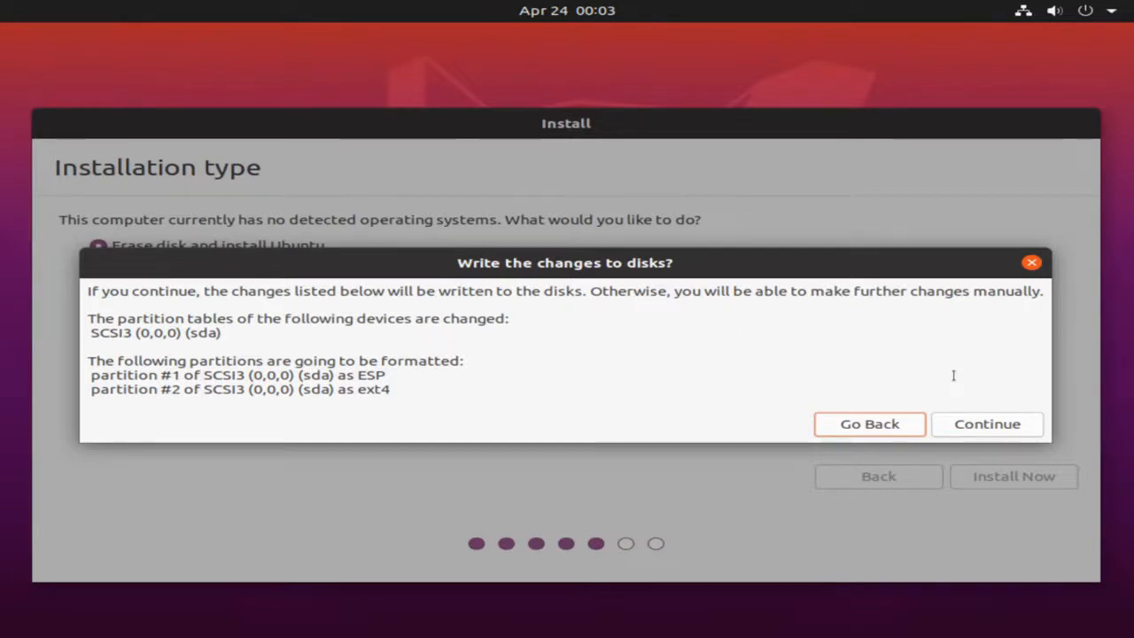
Step: Approve writing the partition changes to disk and choose Toronto as the location
left_click(968, 425)
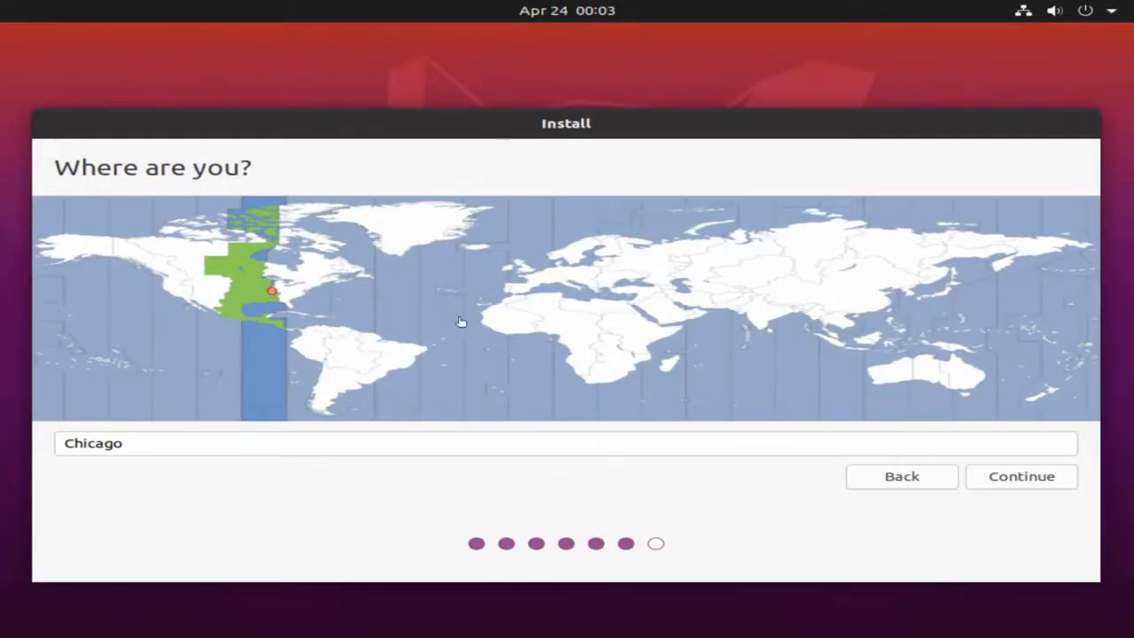
left_click(333, 284)
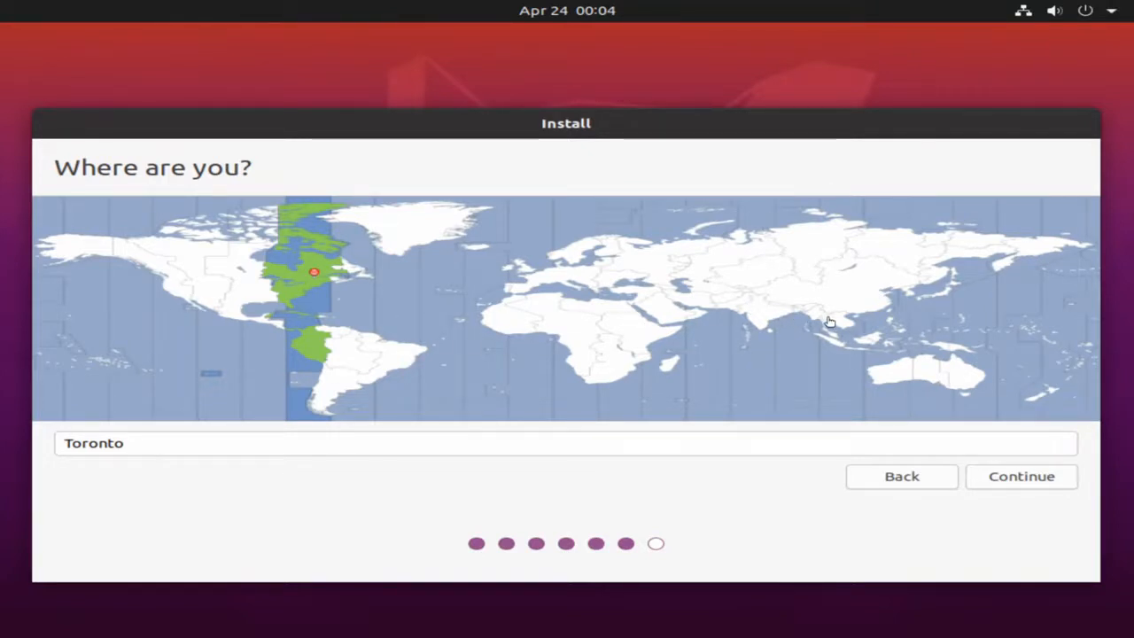
left_click(1015, 484)
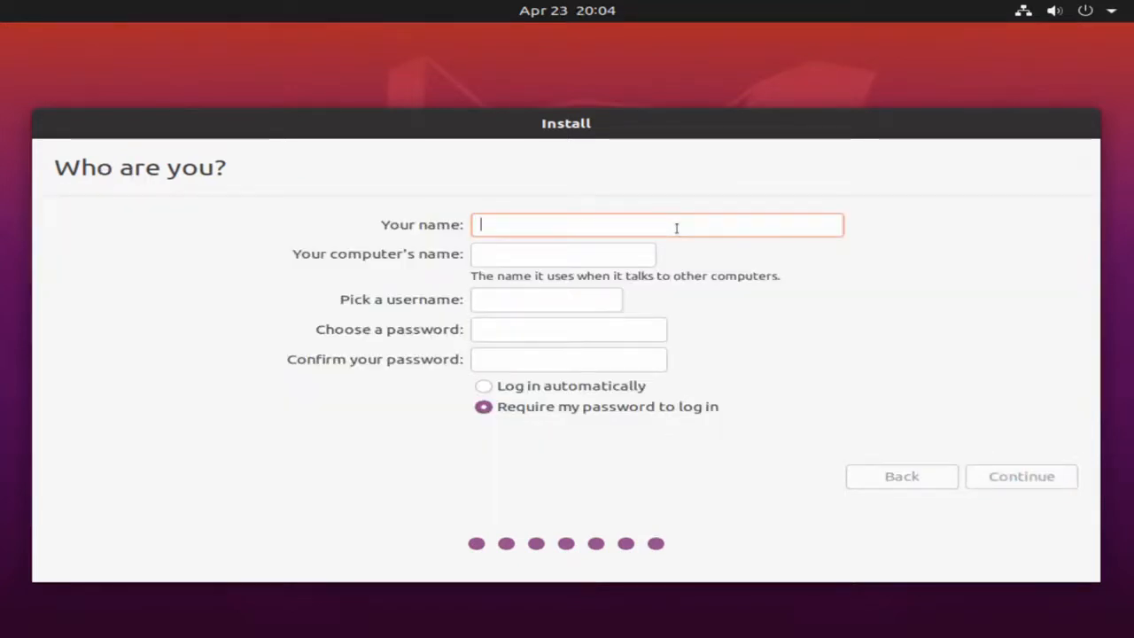
Step: Enter the user's name and the computer's name, then check the suggested username
type("savvynik")
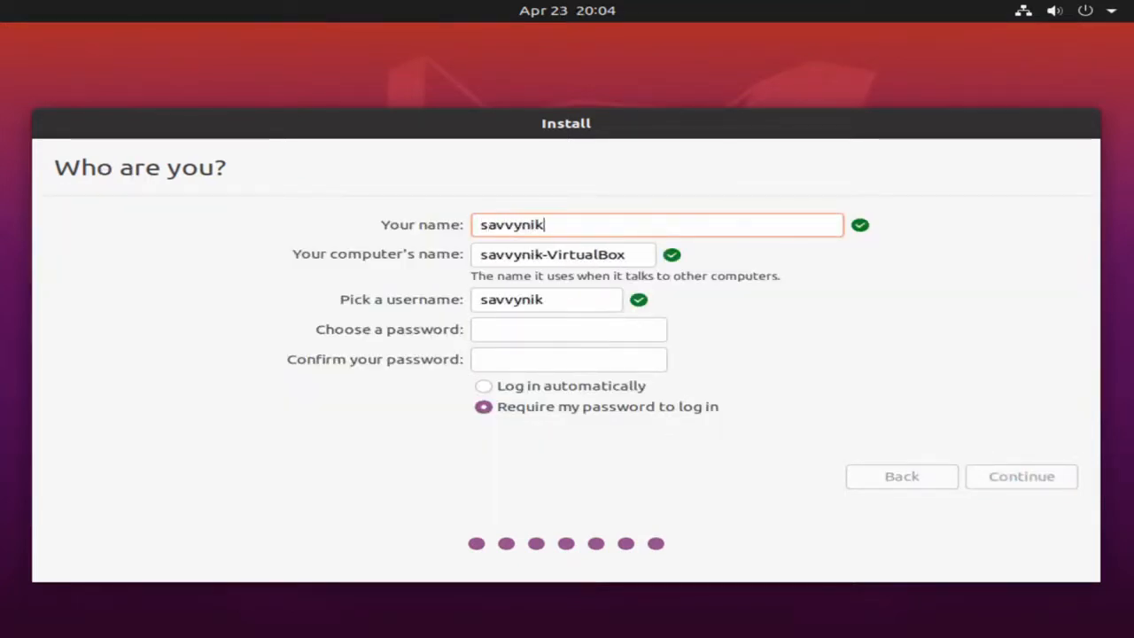
key("Tab")
type("savvynik")
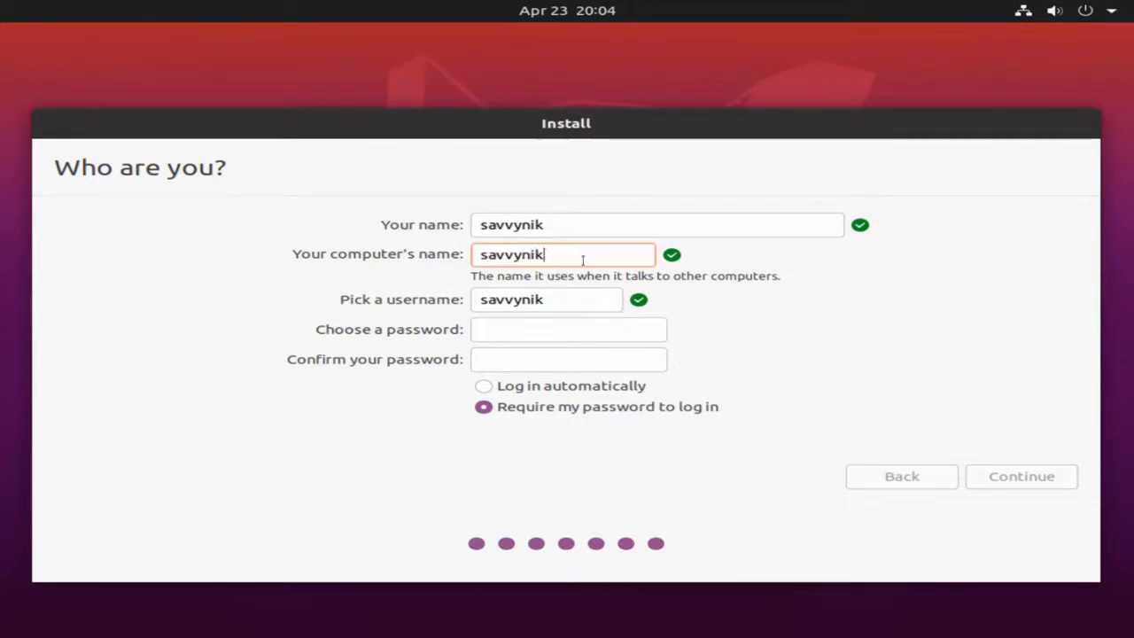
left_click(567, 299)
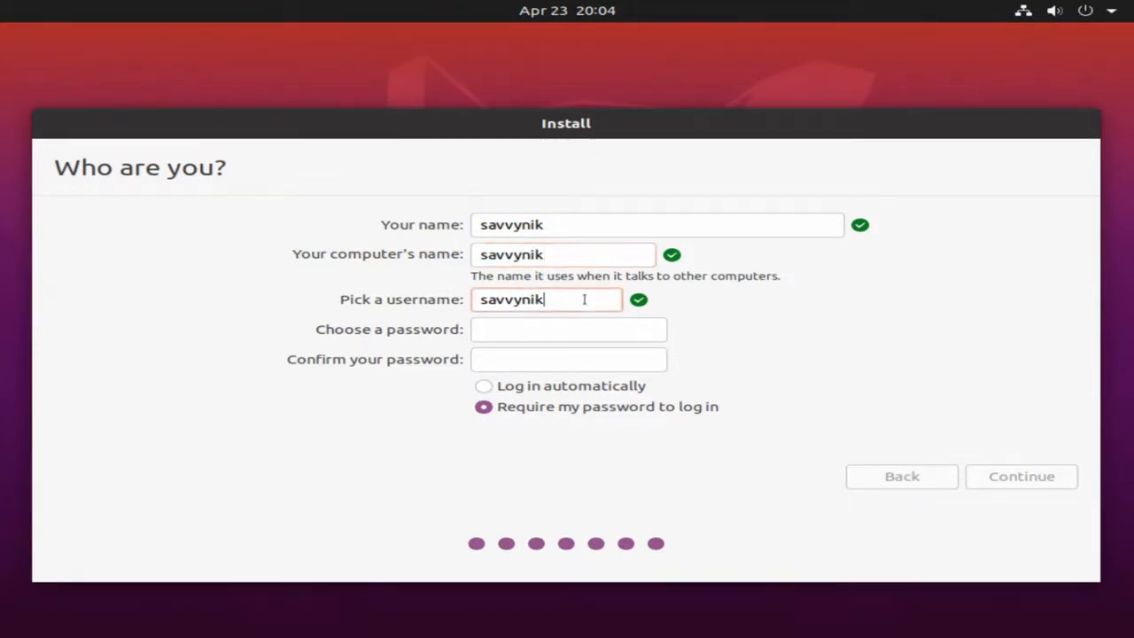
double_click(564, 302)
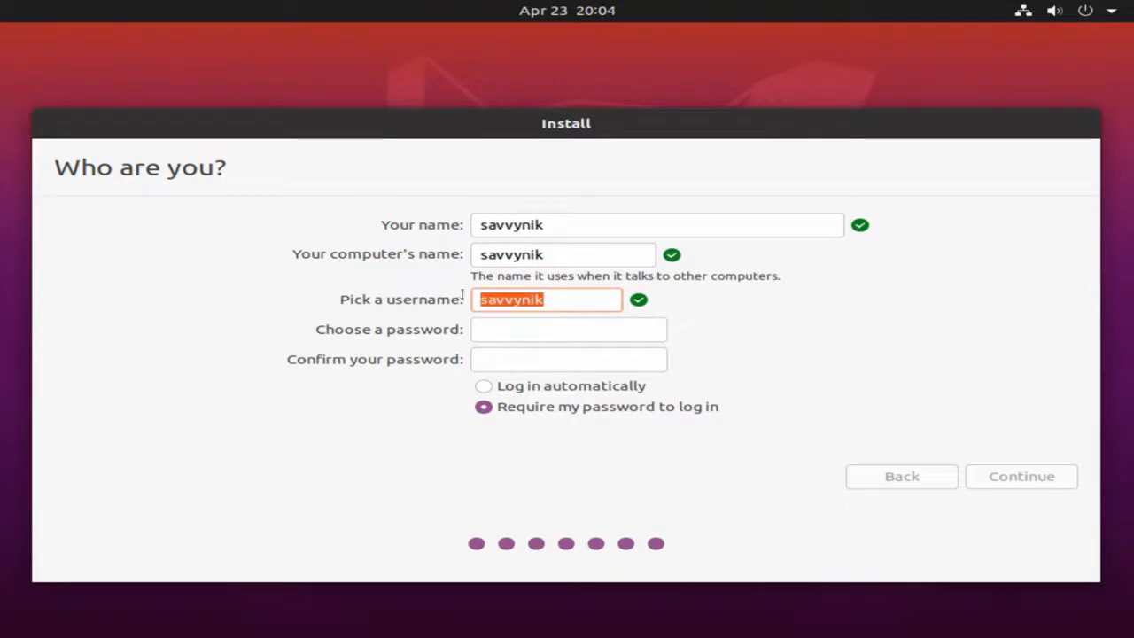
left_click(592, 300)
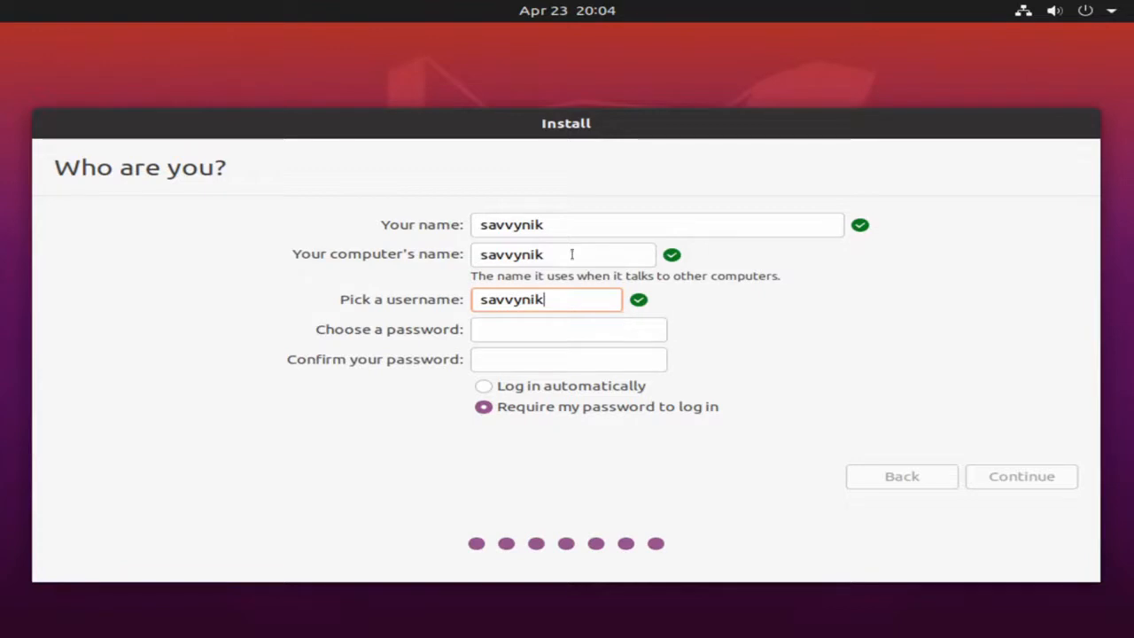
Step: Enter and confirm the account password, then submit the details to start installing
left_click(493, 328)
type("•••••••••")
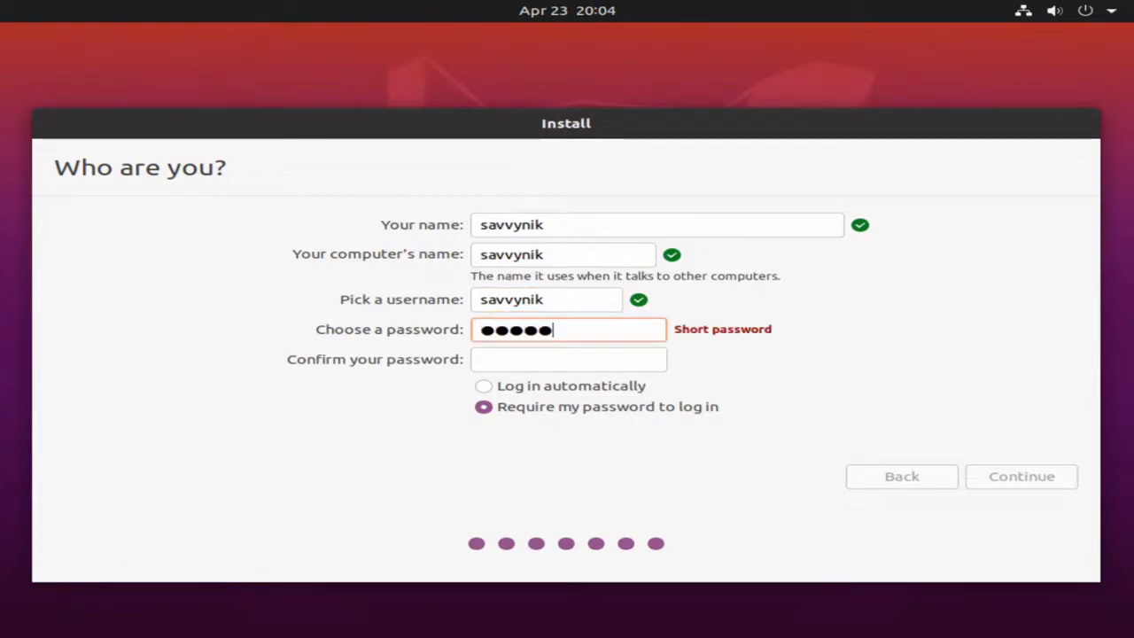
left_click(514, 361)
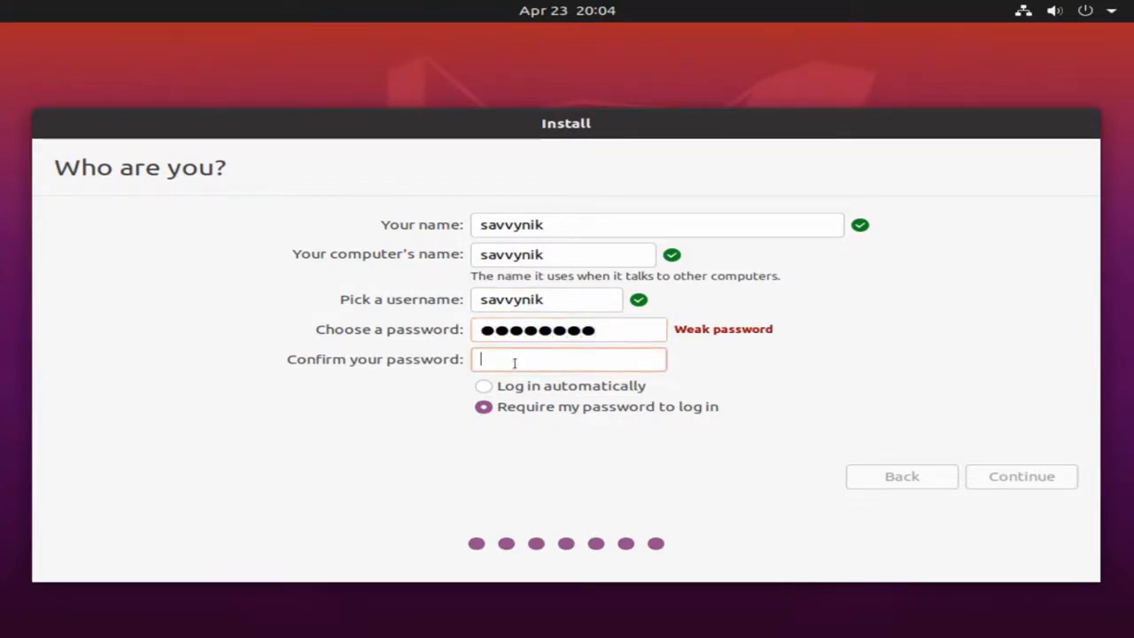
type("•••••••••")
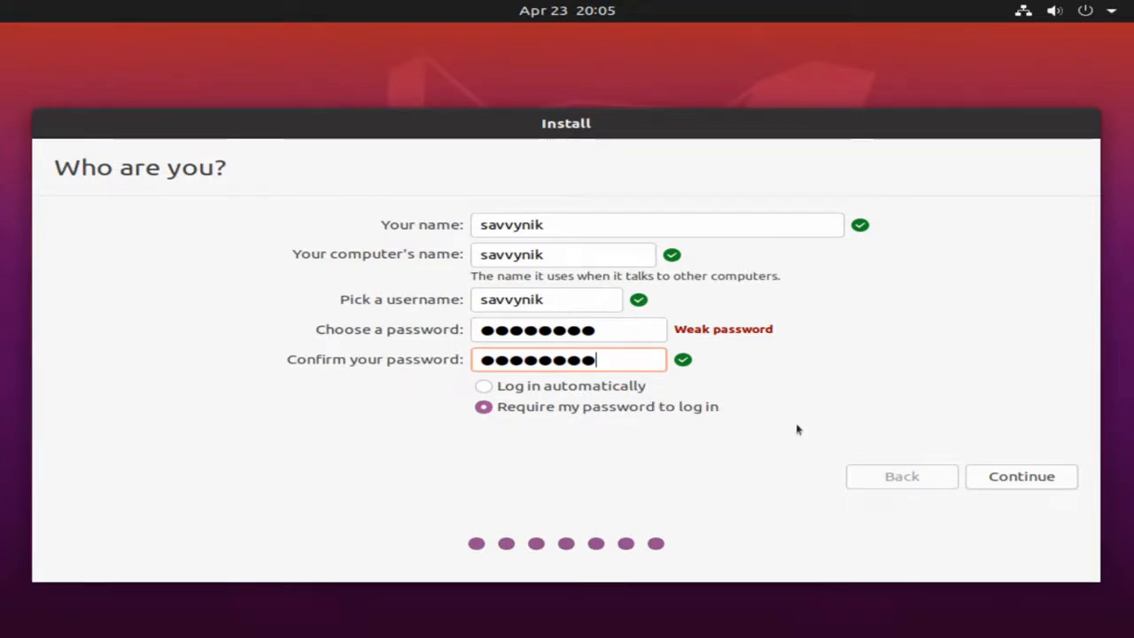
left_click(1021, 479)
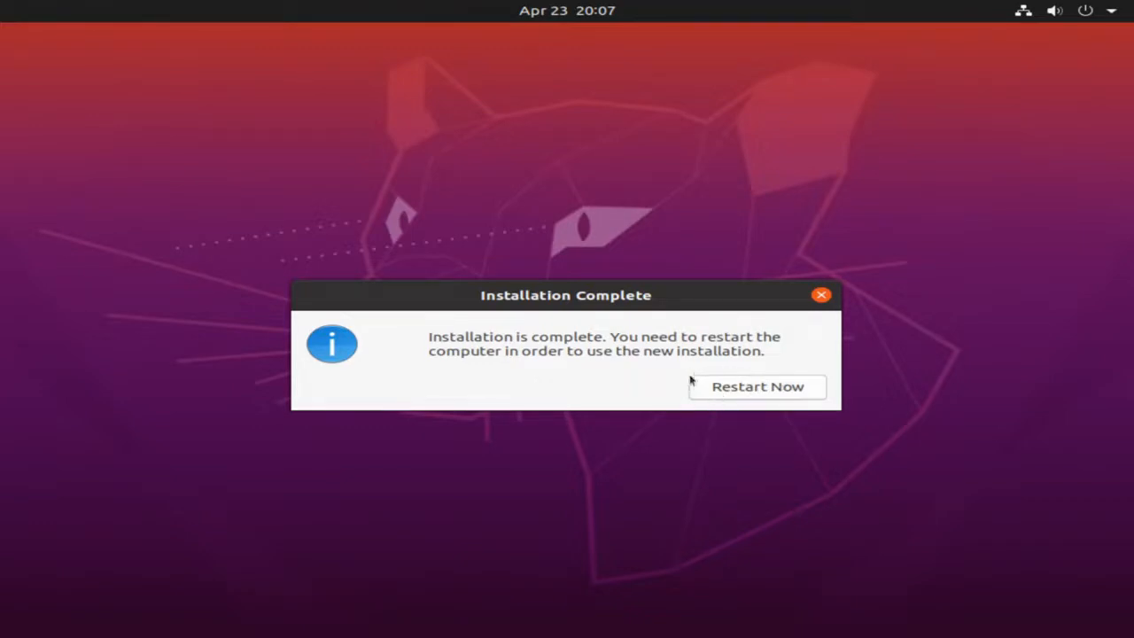
Step: Choose Restart Now once the Installation Complete prompt appears
left_click(749, 393)
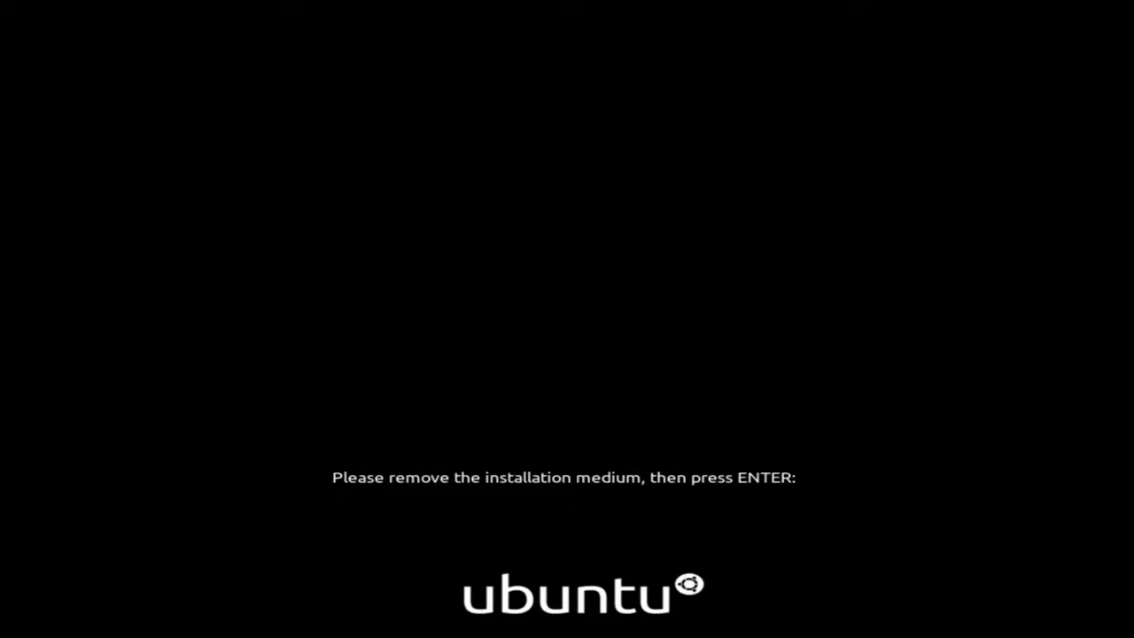
Step: Continue past the remove-medium prompt and log in with the account password
key("Return")
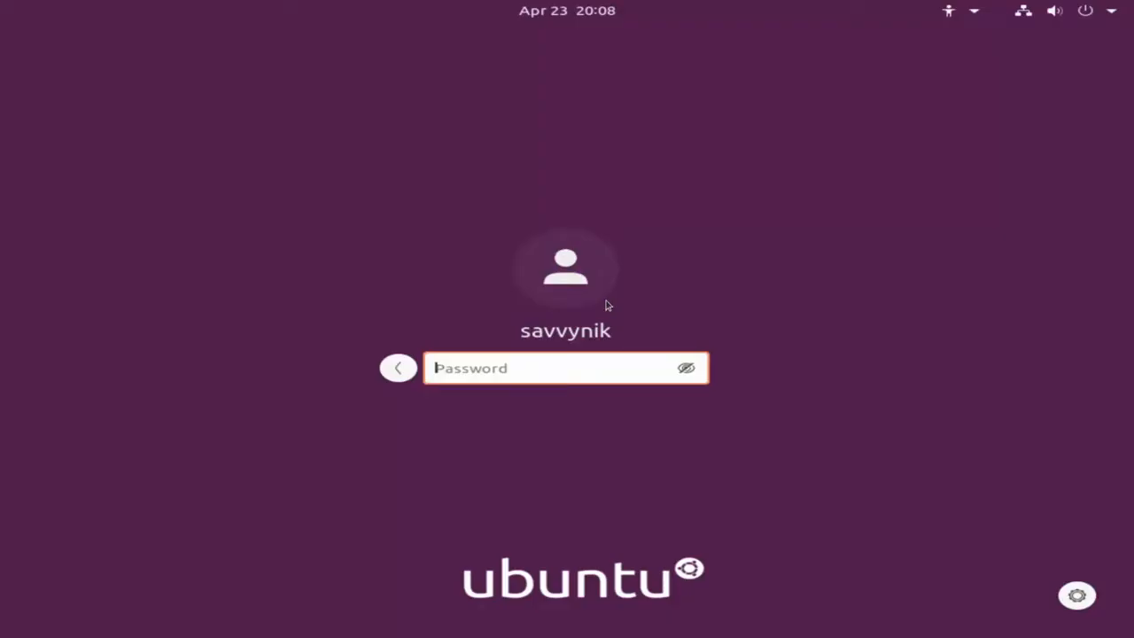
type("*********")
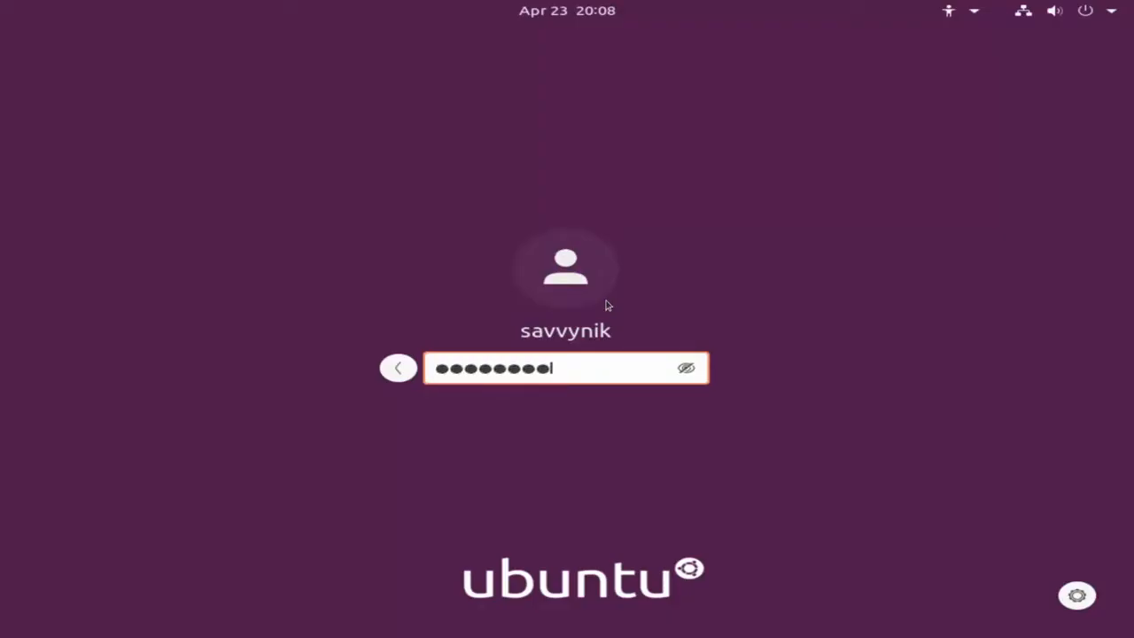
key("Return")
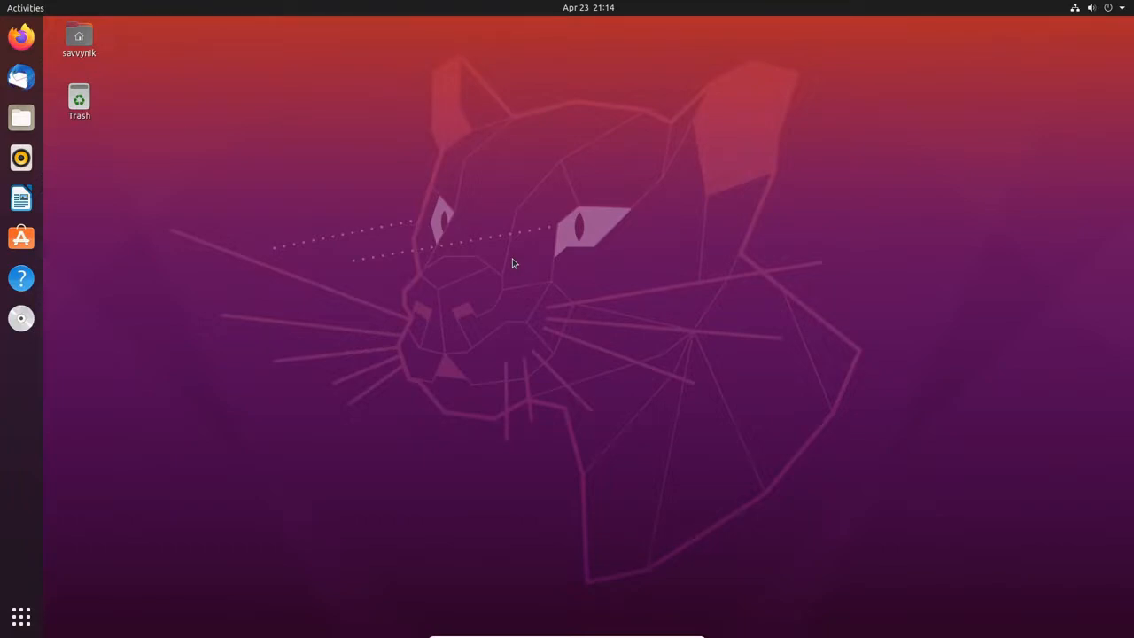
left_click_drag(89, 101, 159, 62)
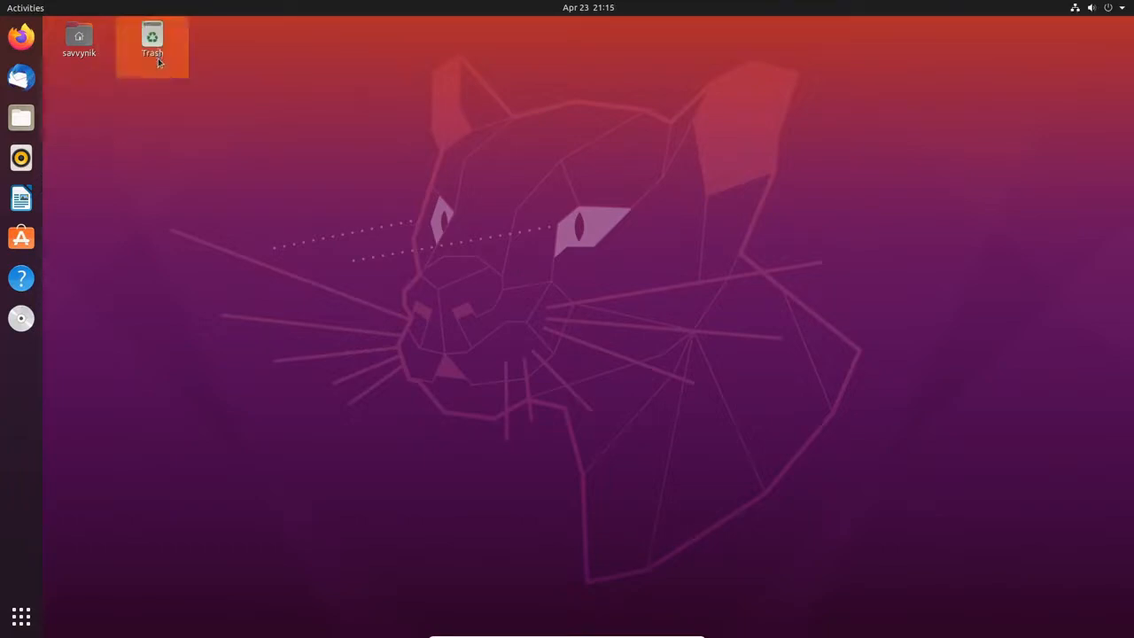
left_click_drag(80, 60, 517, 190)
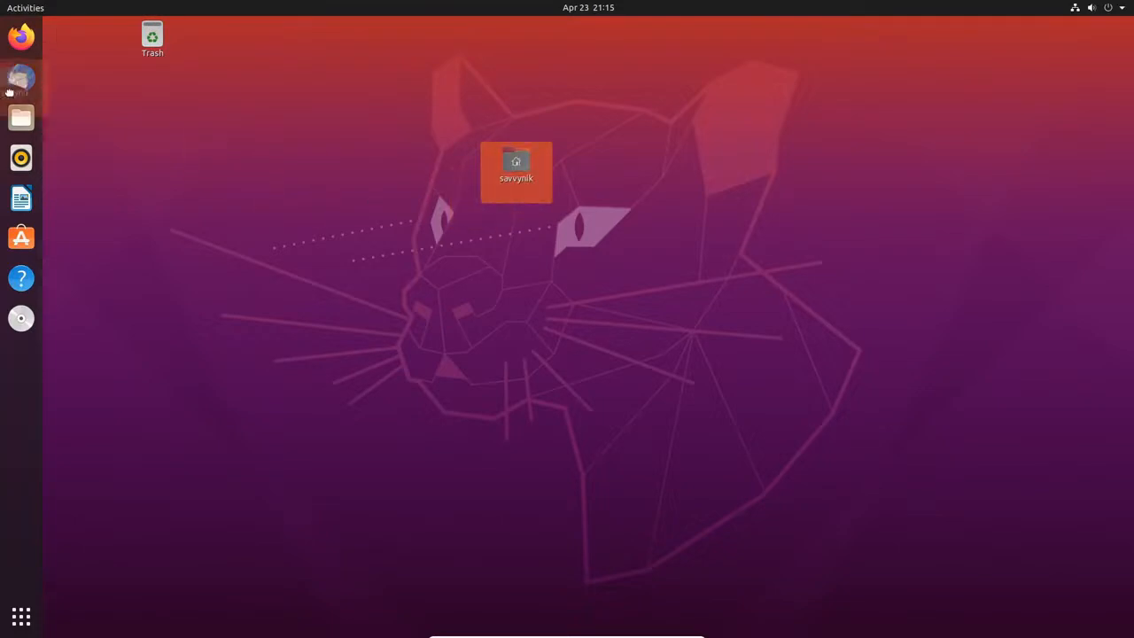
left_click_drag(9, 92, 92, 47)
left_click_drag(150, 49, 81, 133)
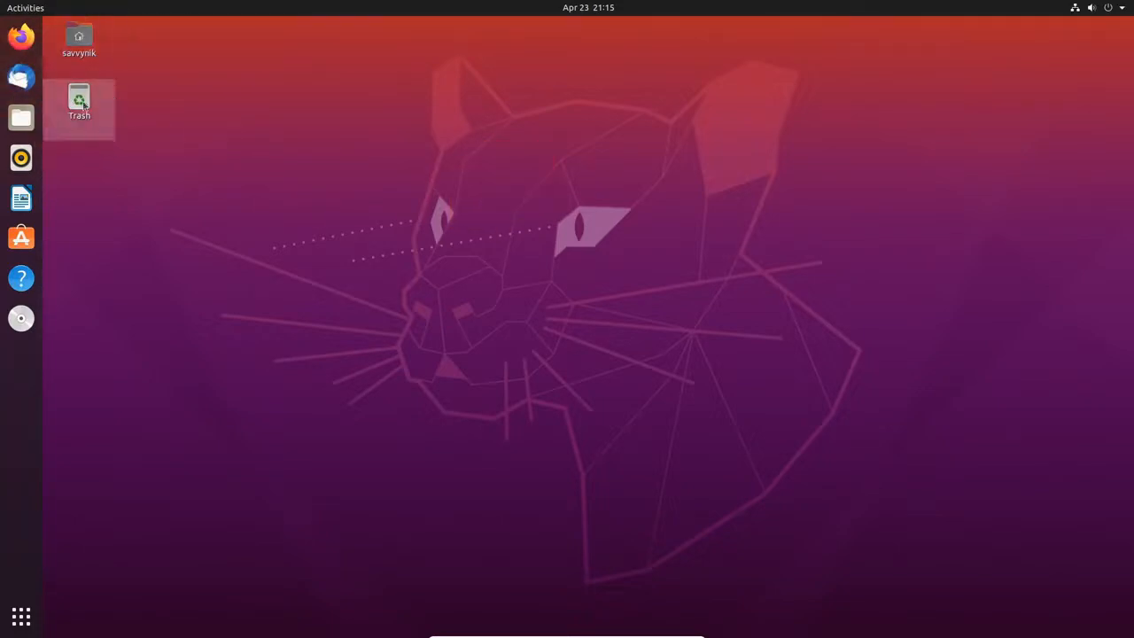
double_click(74, 39)
left_click(572, 124)
Step: Scroll through the Show Applications pages, return to the desktop, and open the clock's calendar panel
left_click(24, 8)
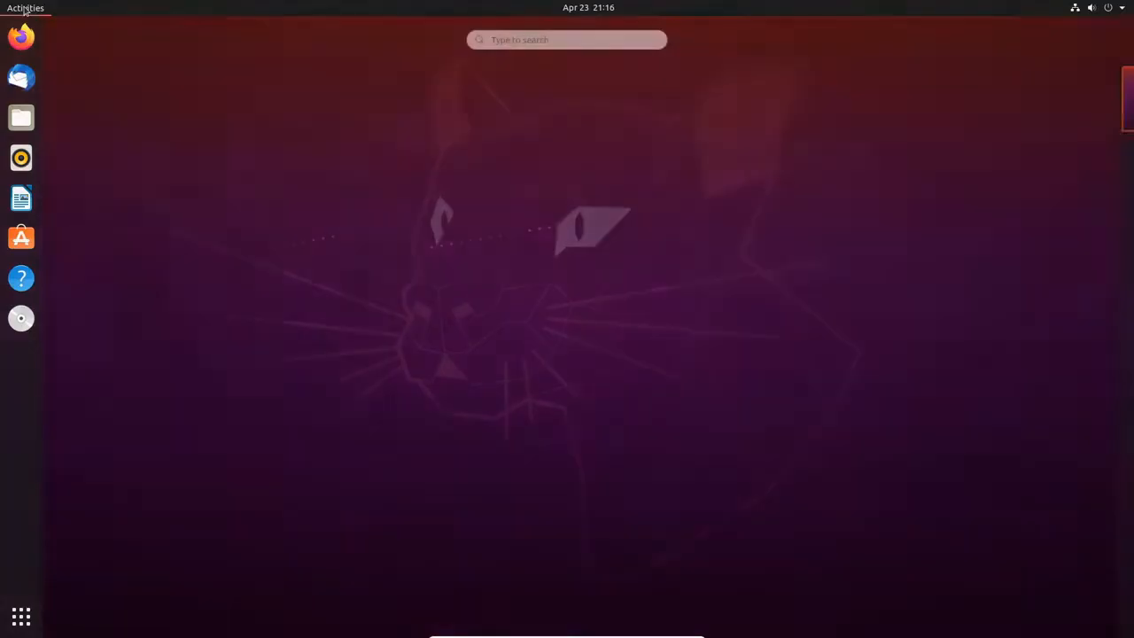
mouse_move(1130, 137)
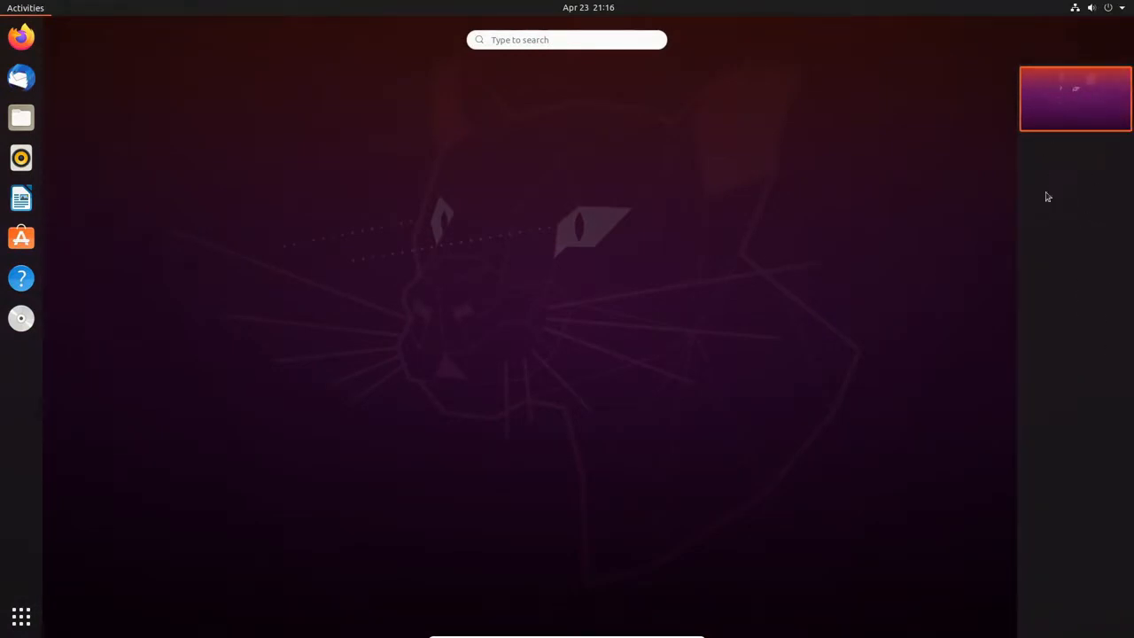
left_click(557, 40)
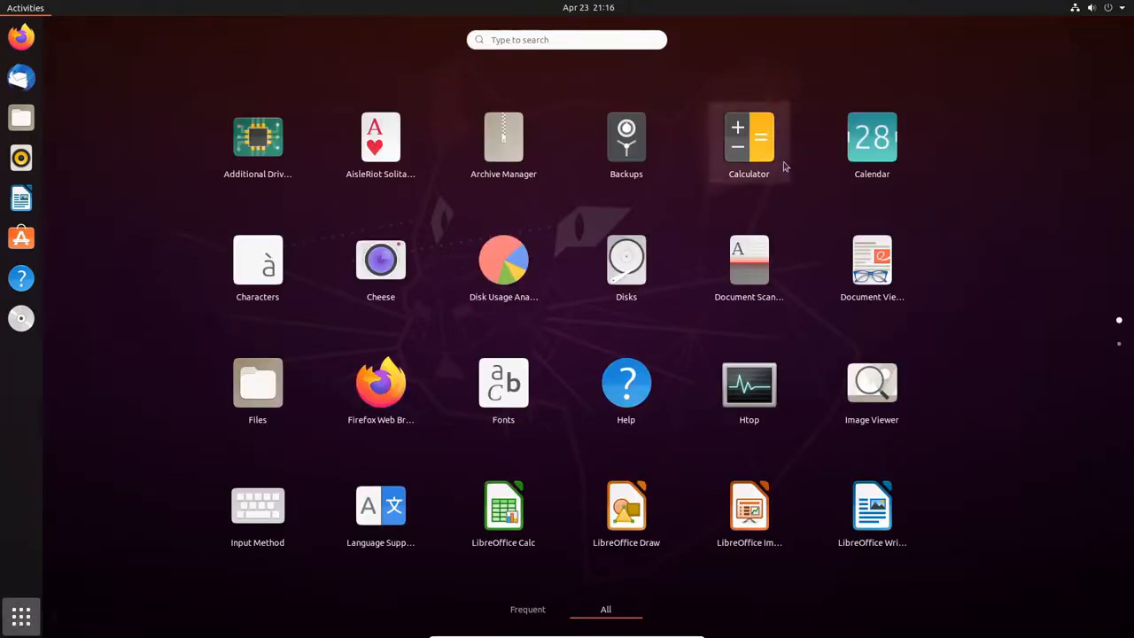
scroll(748, 203, "down", 1)
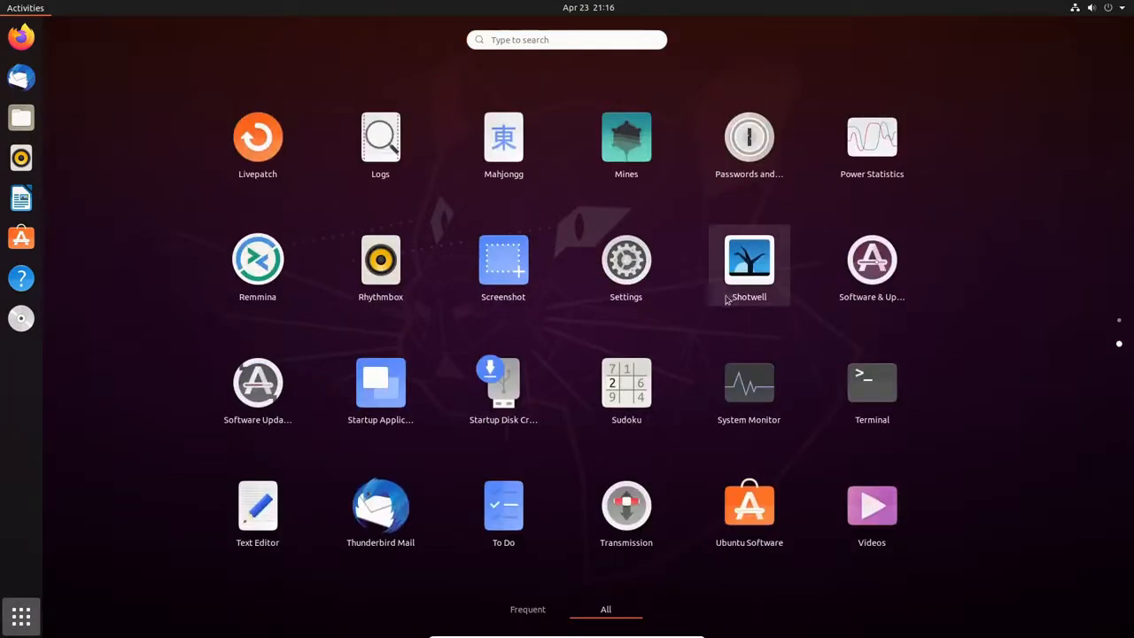
scroll(728, 297, "up", 1)
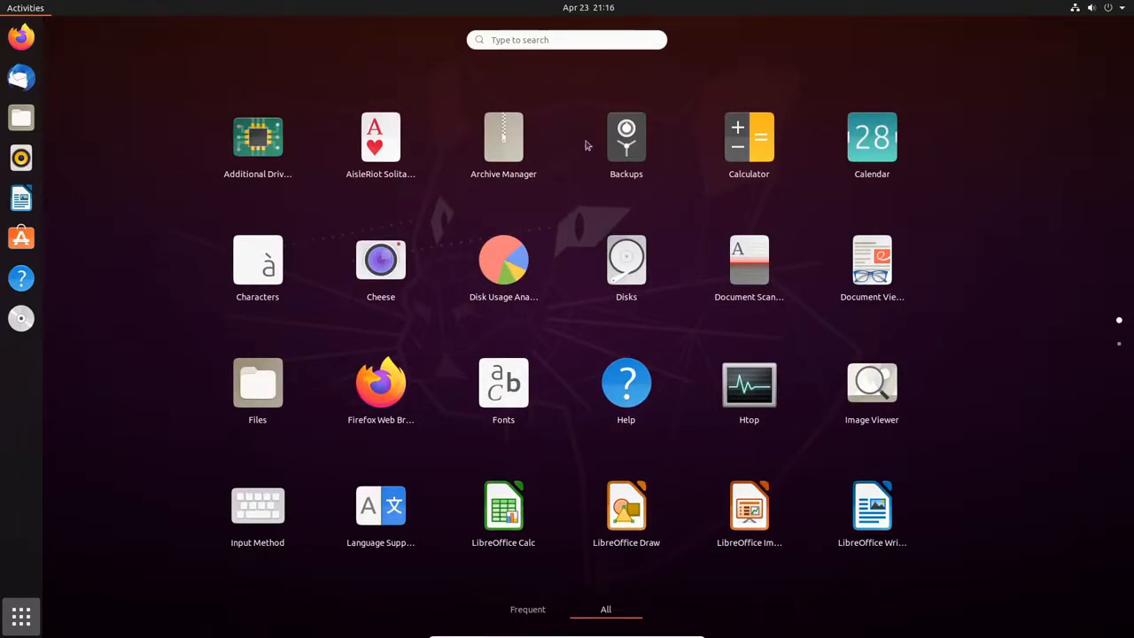
scroll(601, 292, "down", 1)
left_click(526, 38)
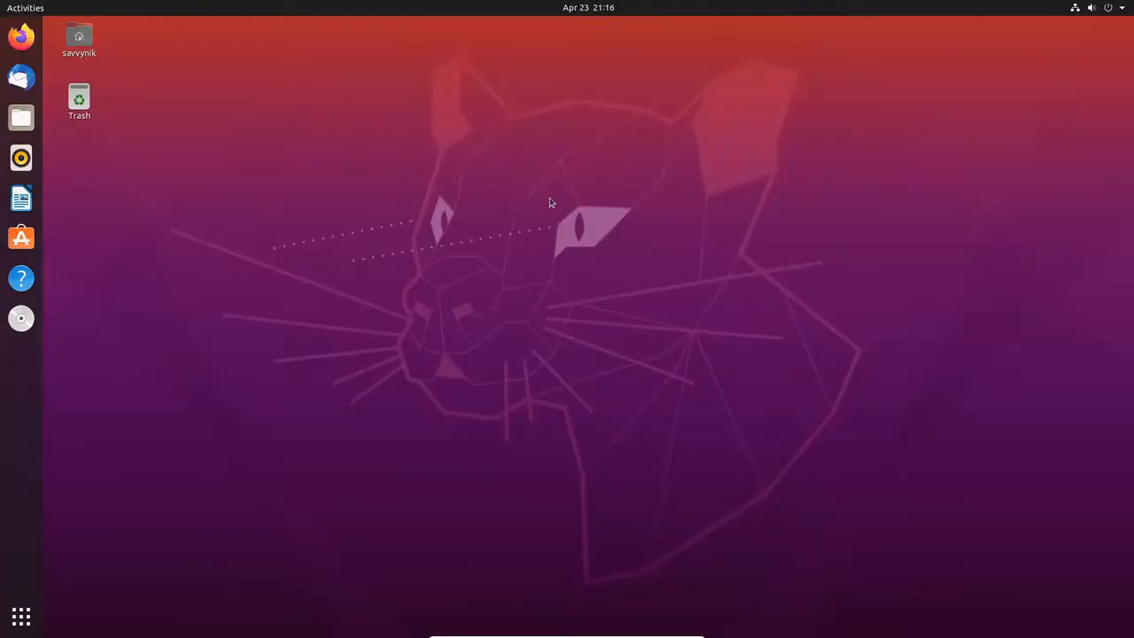
left_click(584, 10)
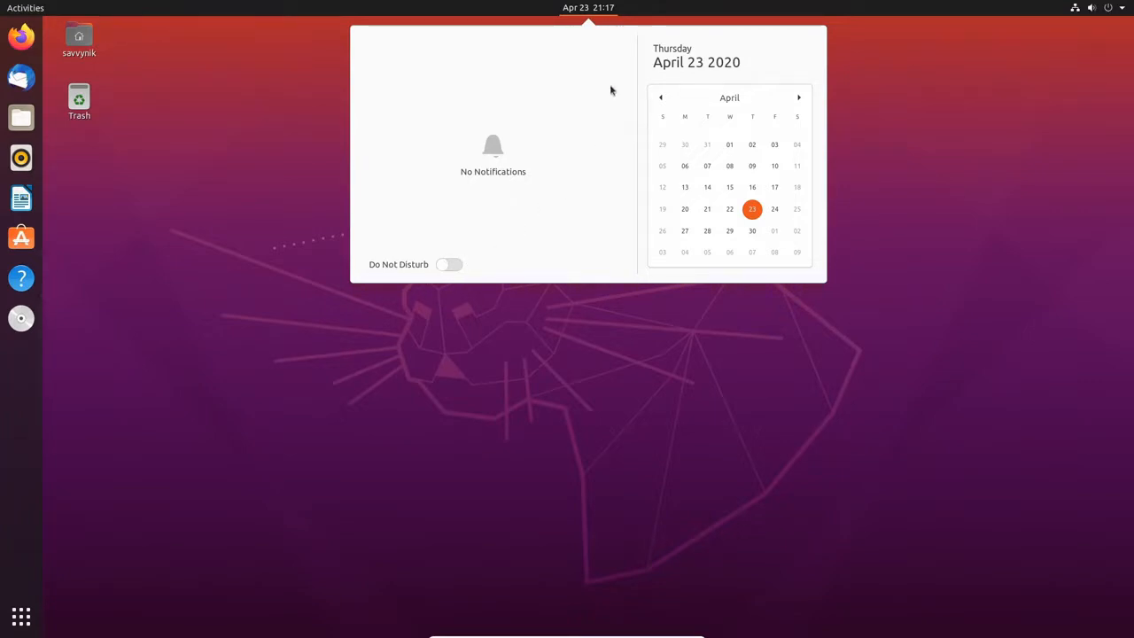
Step: Dismiss the calendar popup by clicking an empty spot on the desktop
left_click(996, 134)
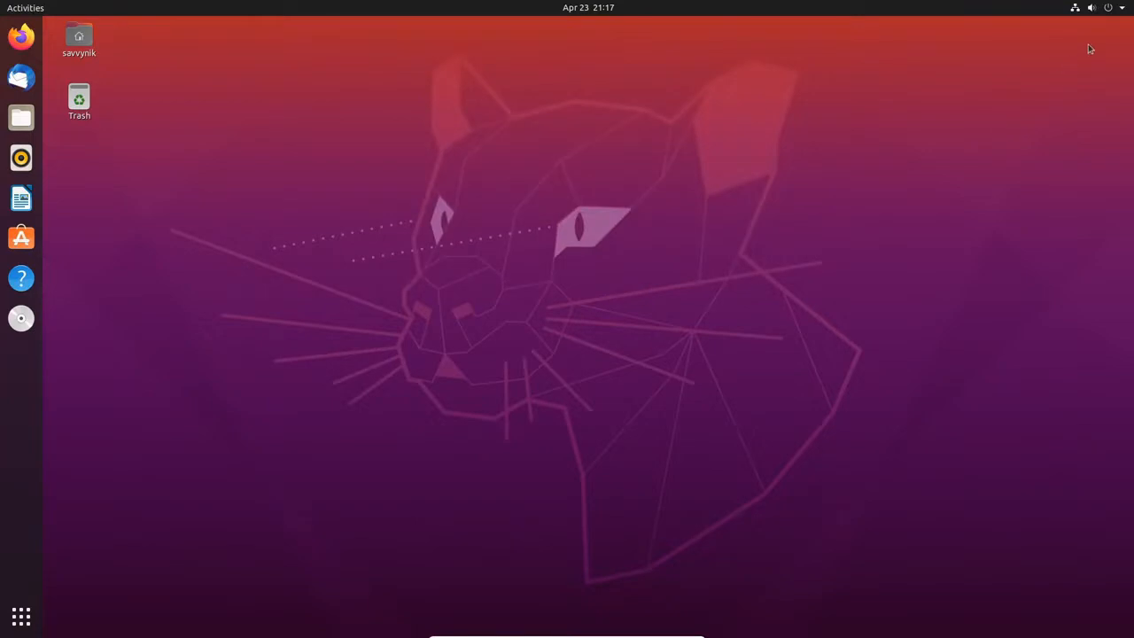
left_click(1091, 12)
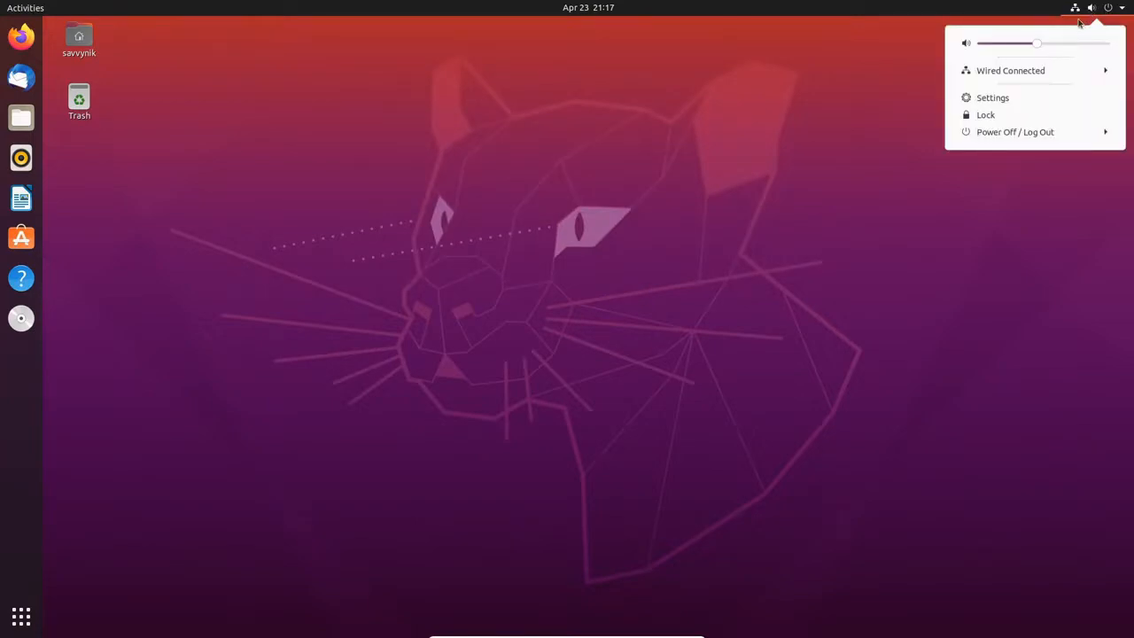
left_click(1062, 75)
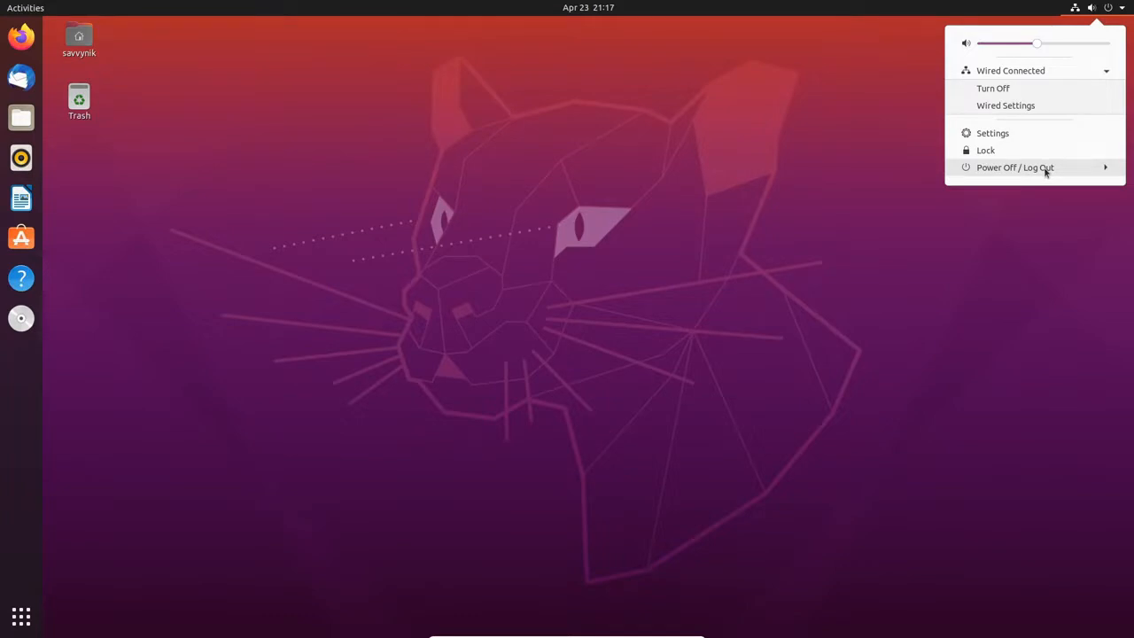
left_click(518, 242)
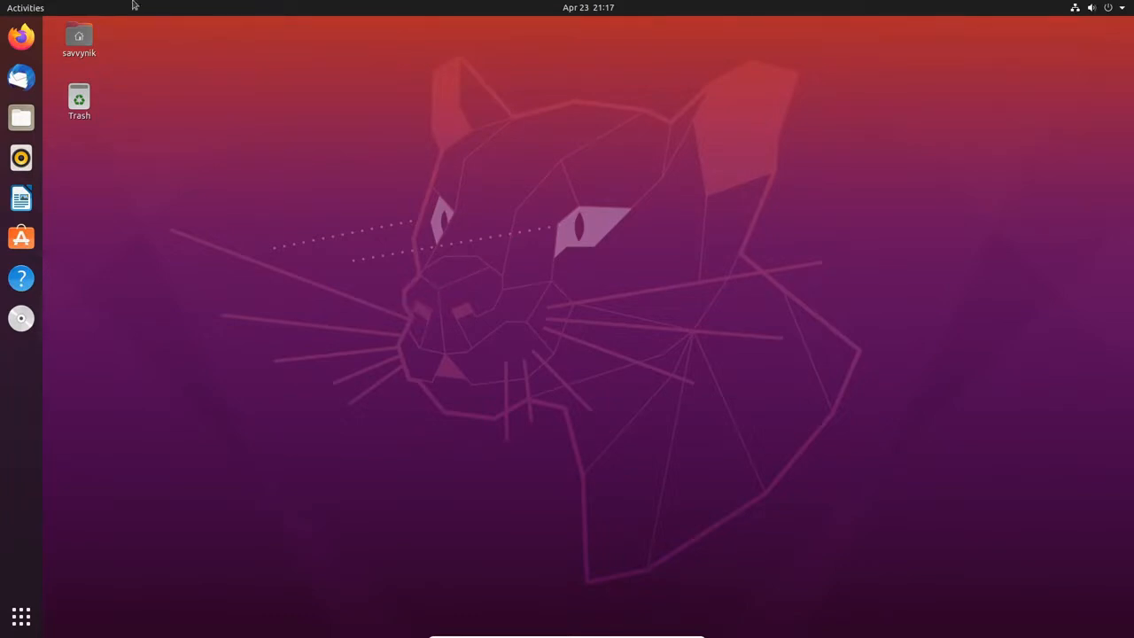
left_click(39, 11)
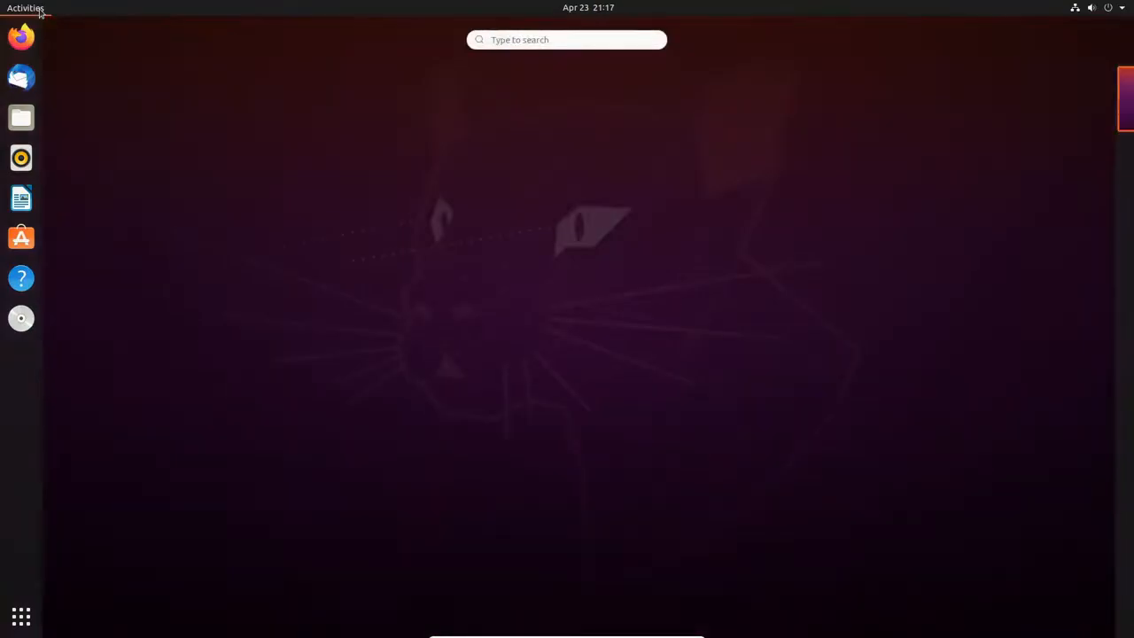
type("htop")
key("Return")
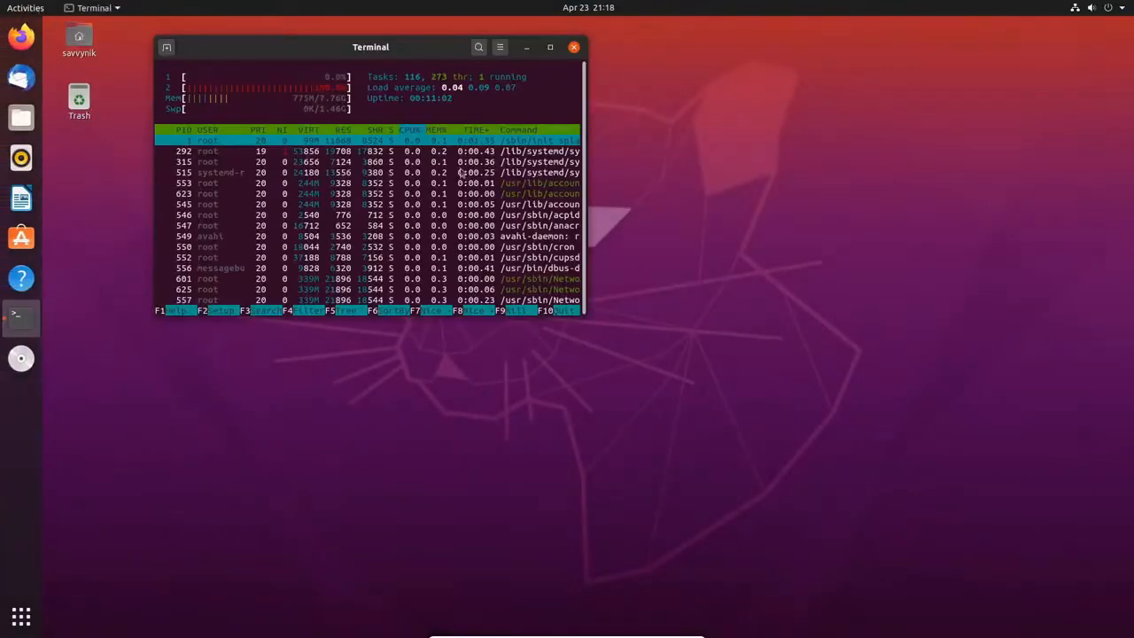
left_click_drag(500, 48, 508, 54)
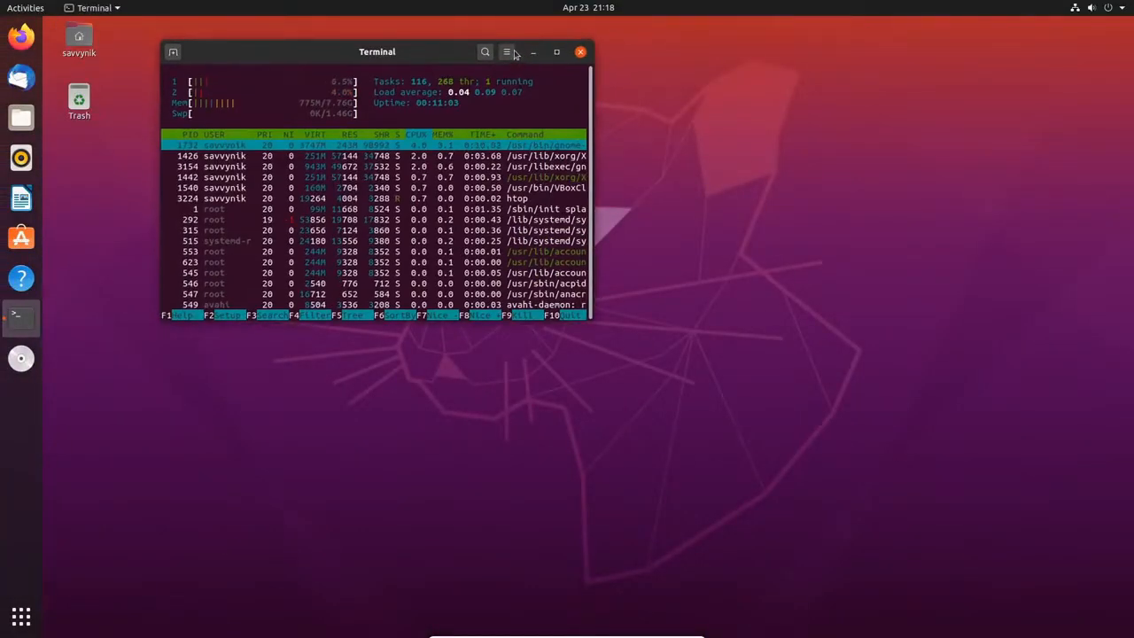
left_click(507, 52)
left_click(517, 54)
left_click(556, 52)
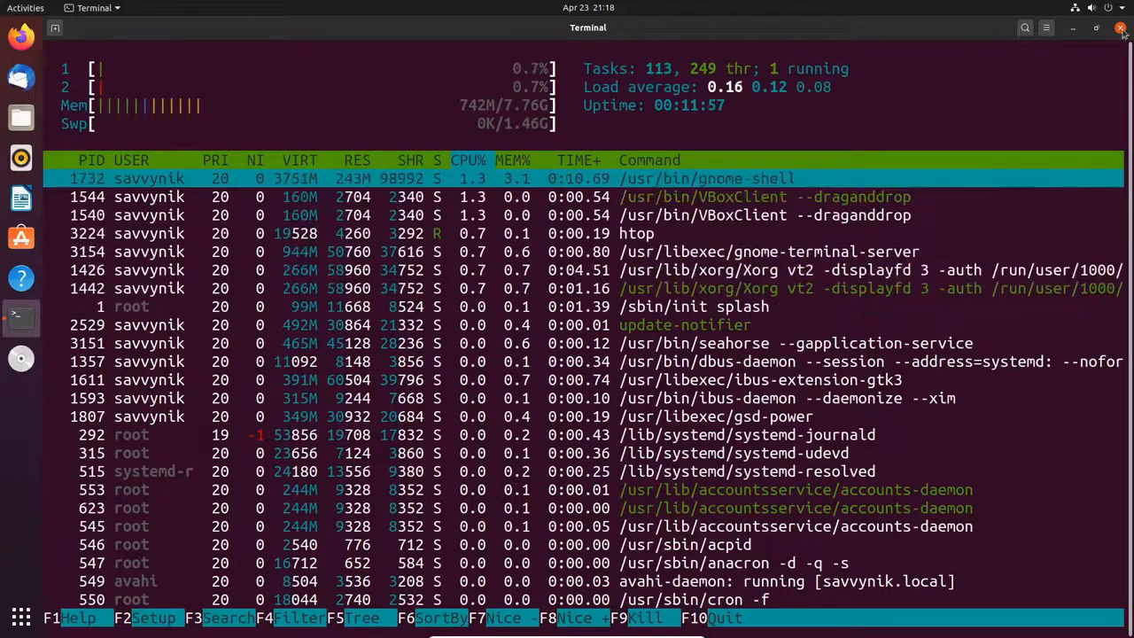
key("alt+F4")
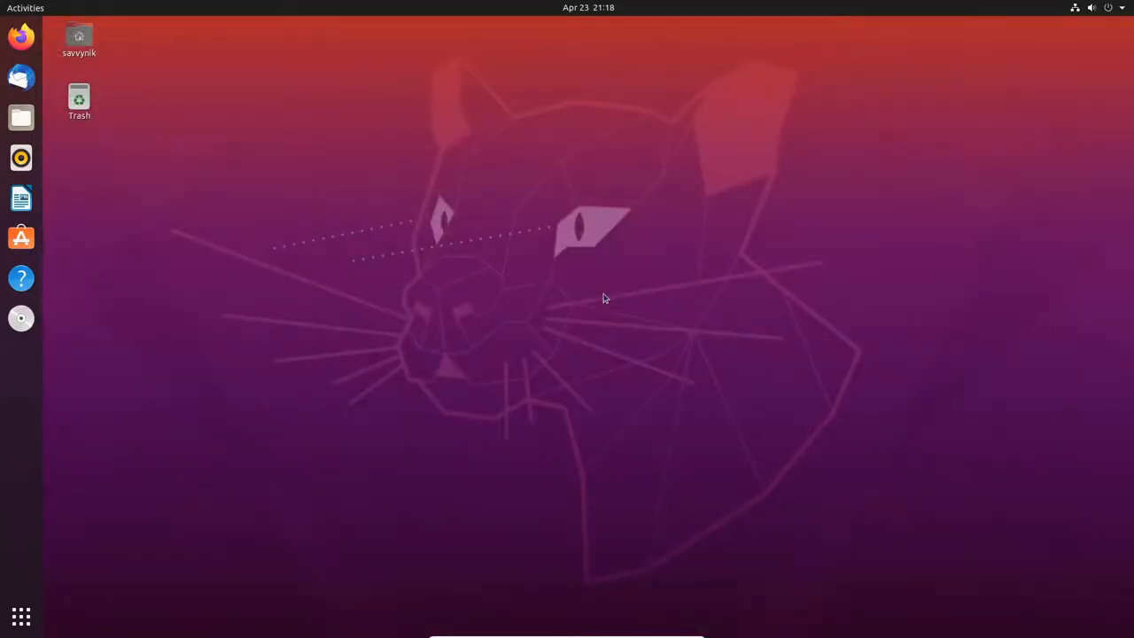